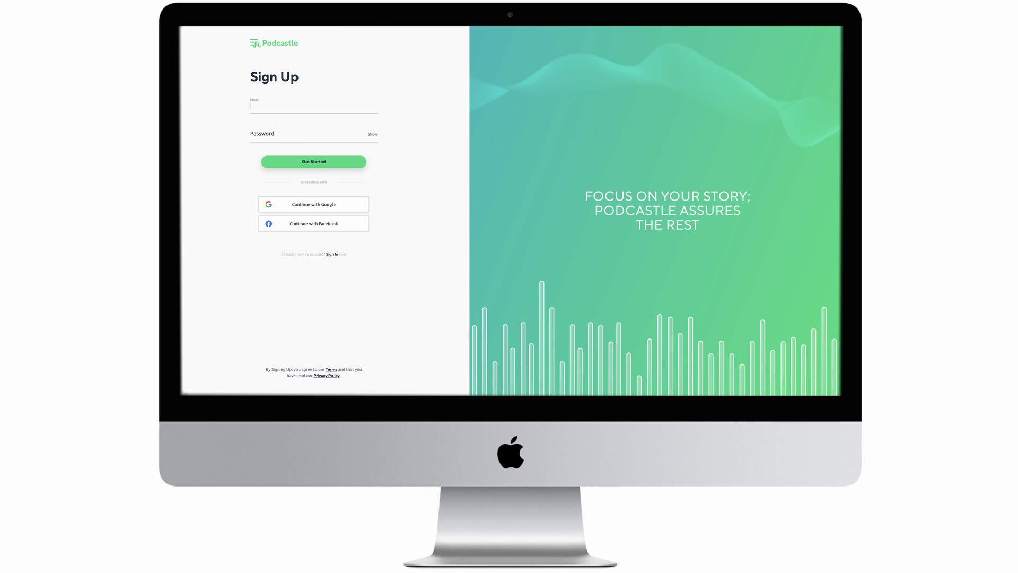
- Create a new blank project and start an online Interview, reaching the Invite People page
{"action": "left_click", "coordinate": [264, 274]}
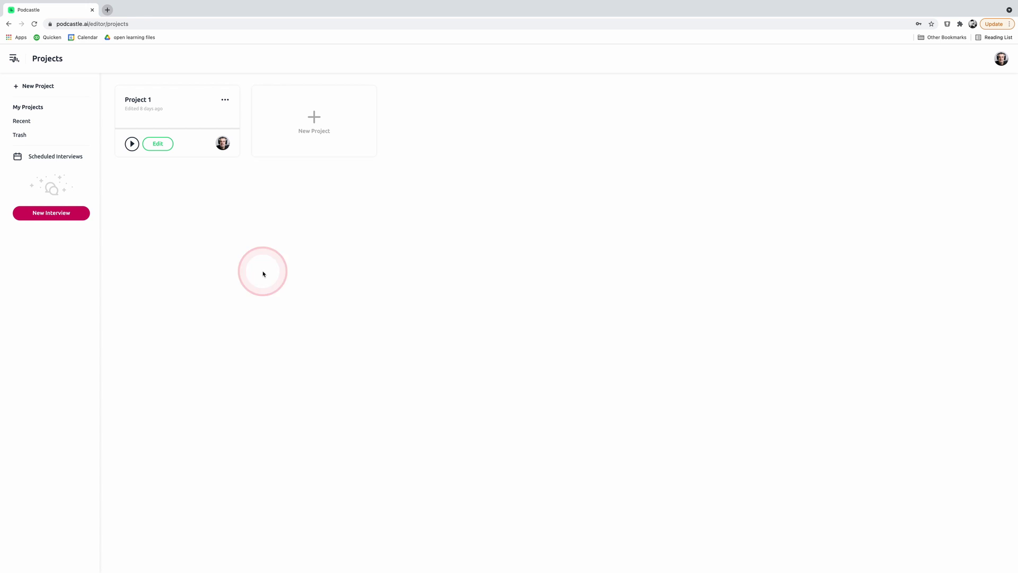
{"action": "left_click", "coordinate": [283, 260]}
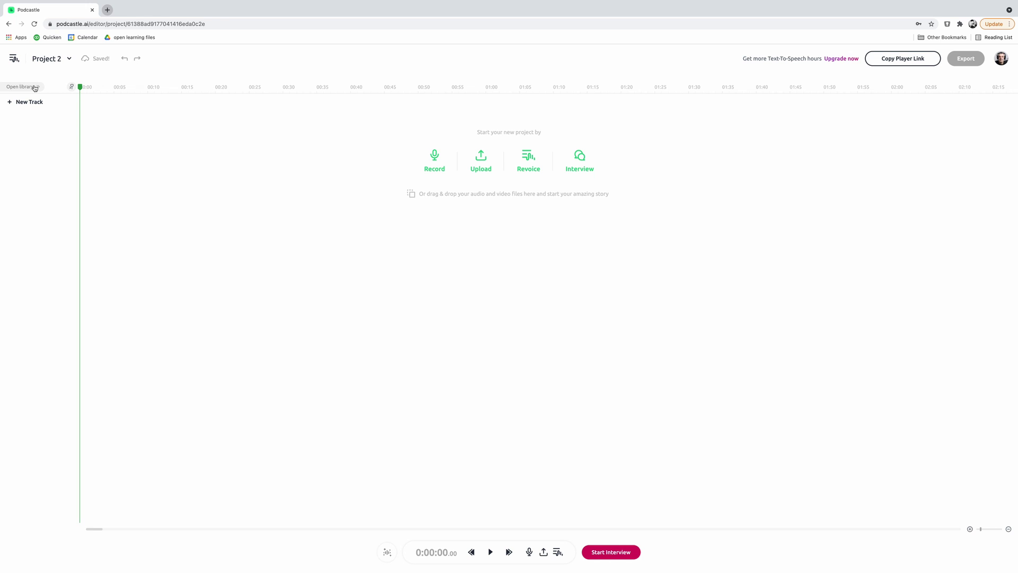
{"action": "left_click", "coordinate": [425, 365]}
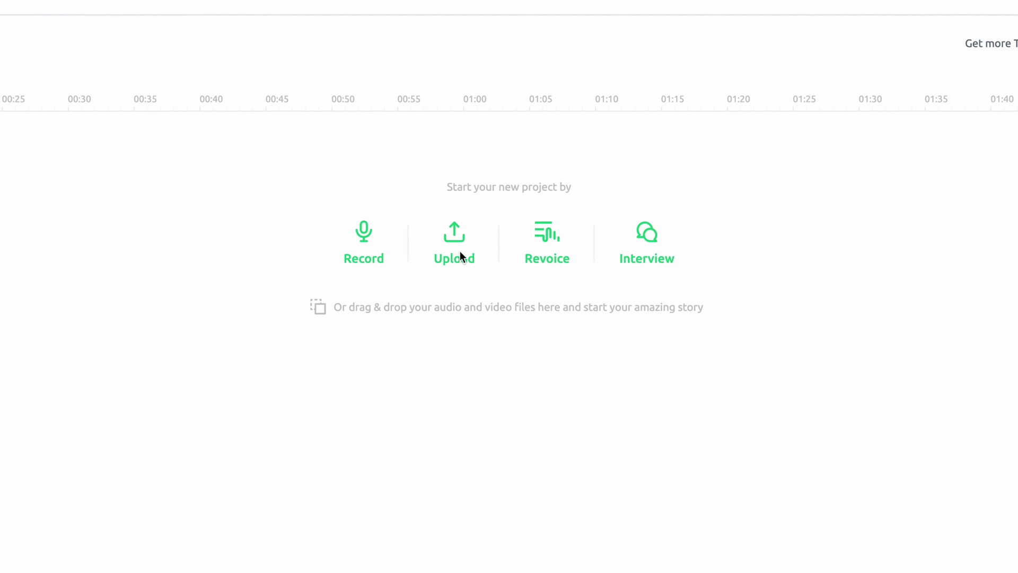
{"action": "left_click", "coordinate": [549, 247]}
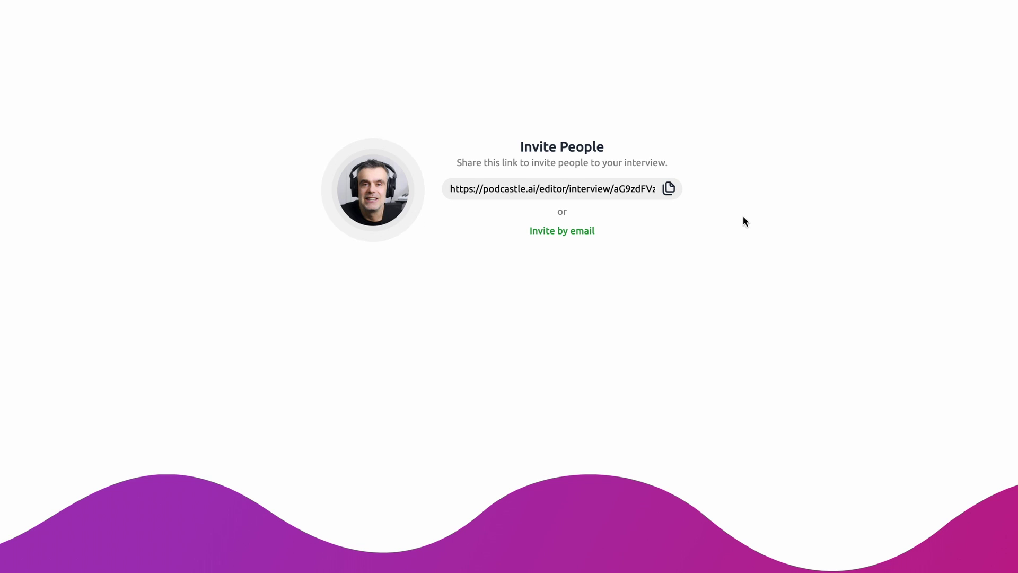
- Copy the interview invite link and e-mail an invite to the guest, correcting the address typo
{"action": "left_click", "coordinate": [672, 190]}
{"action": "left_click", "coordinate": [674, 191]}
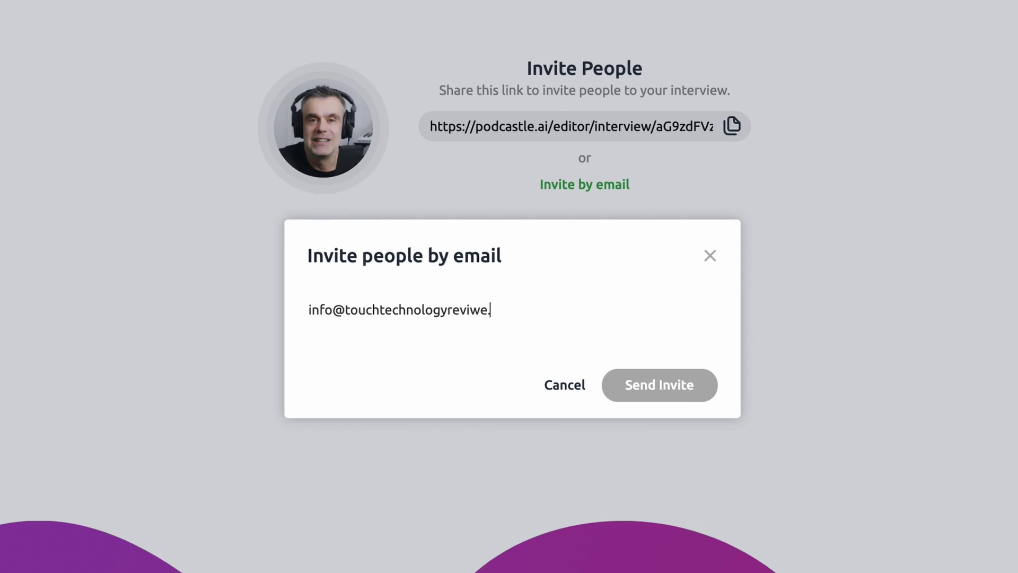
{"action": "key", "text": "BackSpace"}
{"action": "key", "text": "BackSpace"}
{"action": "key", "text": "BackSpace"}
{"action": "key", "text": "BackSpace"}
{"action": "key", "text": "BackSpace"}
{"action": "type", "text": "ew.com"}
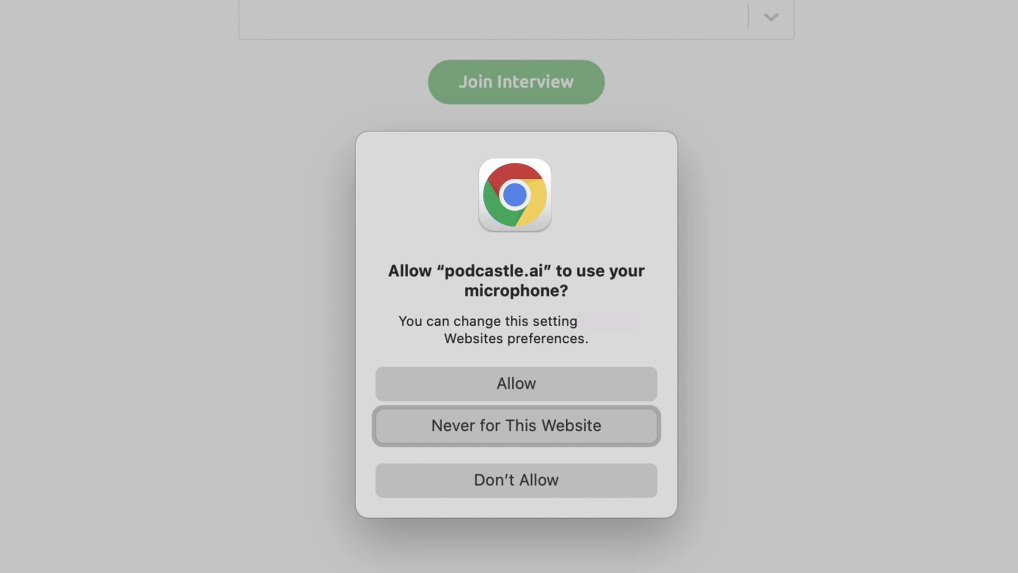
- Allow microphone access, enter the guest's name, pick Built-in Microphone and join the interview
{"action": "left_click", "coordinate": [512, 384]}
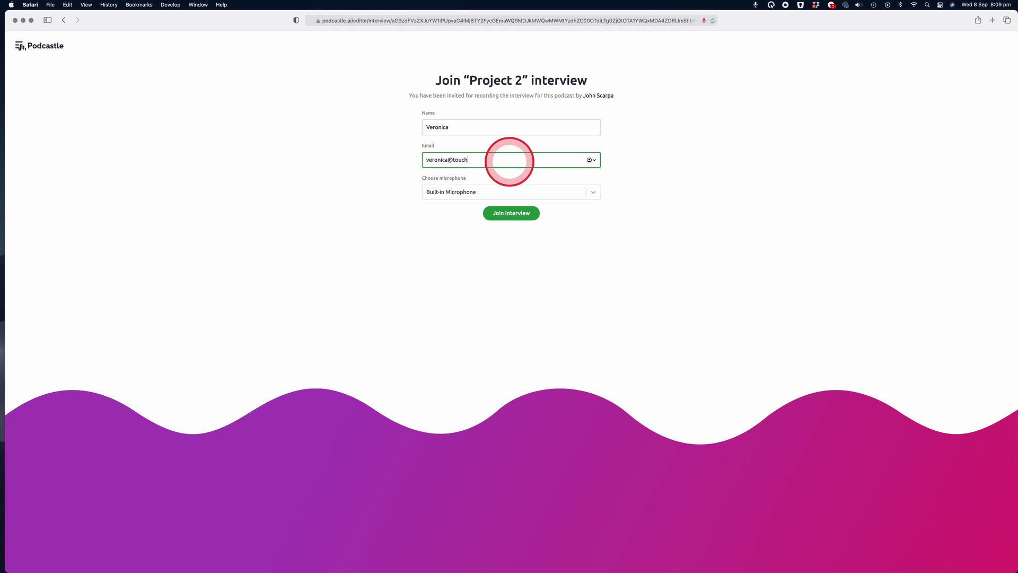
{"action": "type", "text": "technologyreview.com"}
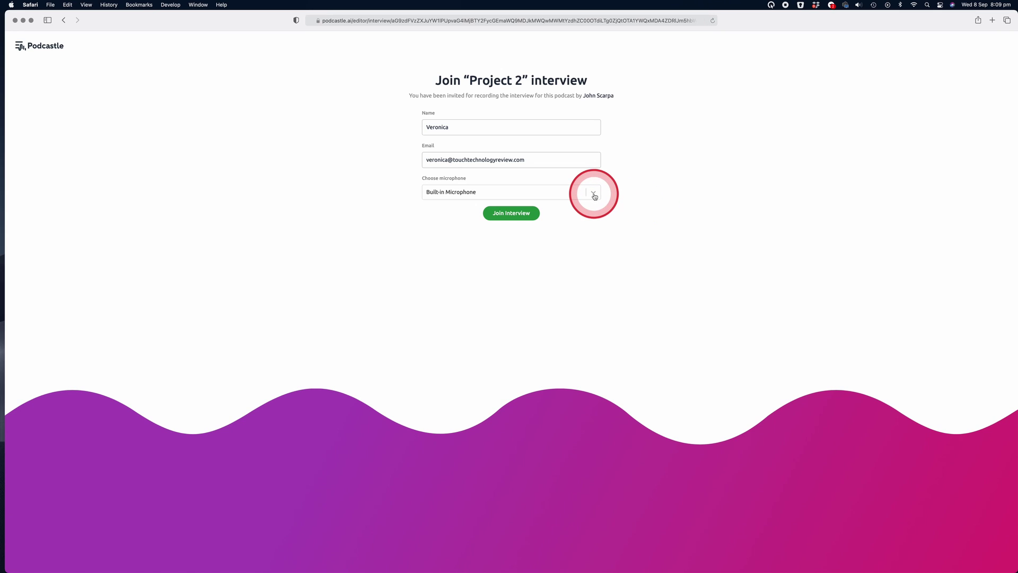
{"action": "left_click", "coordinate": [593, 193]}
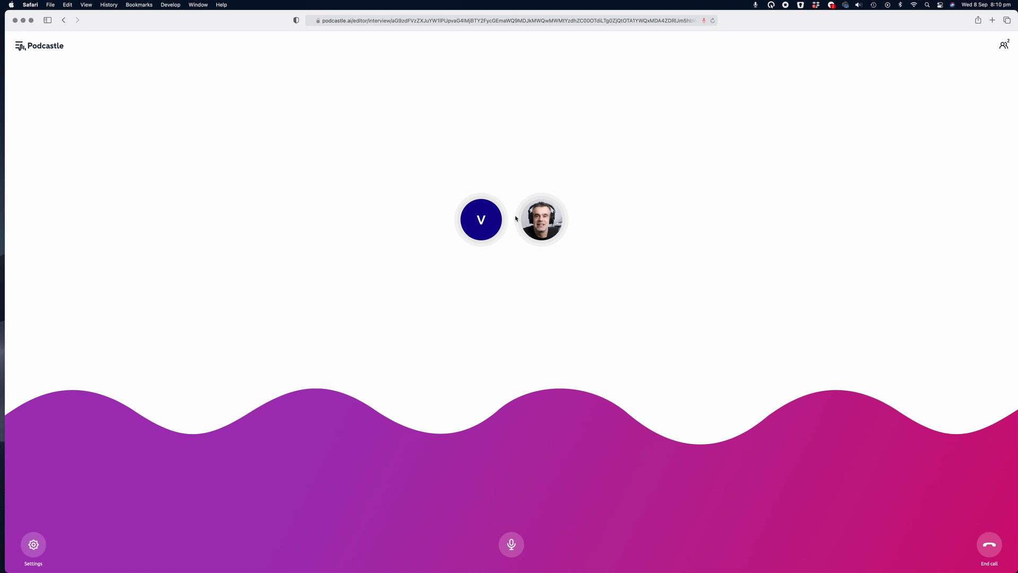
{"action": "left_click", "coordinate": [516, 219]}
{"action": "left_click", "coordinate": [511, 546]}
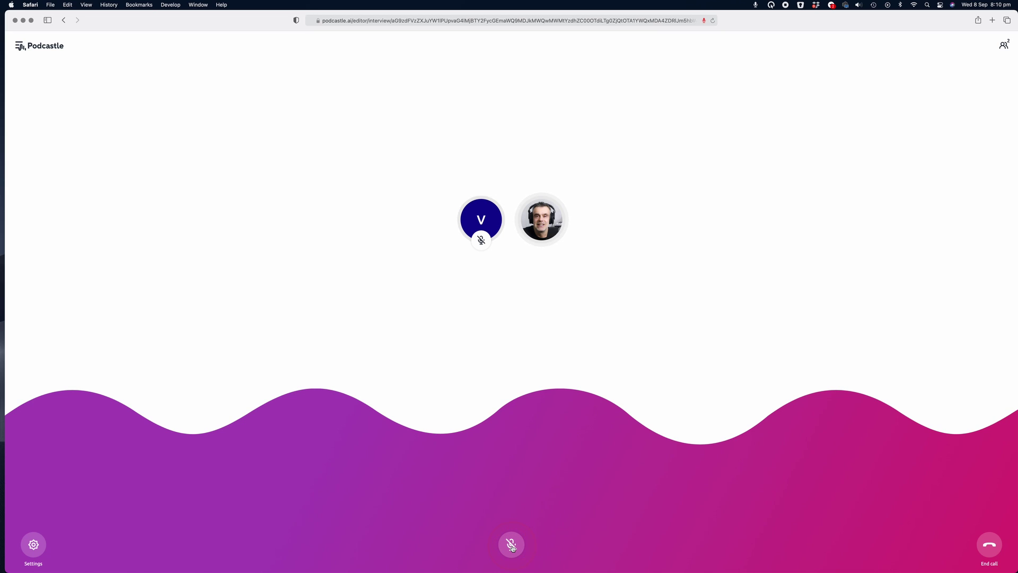
{"action": "left_click", "coordinate": [512, 546]}
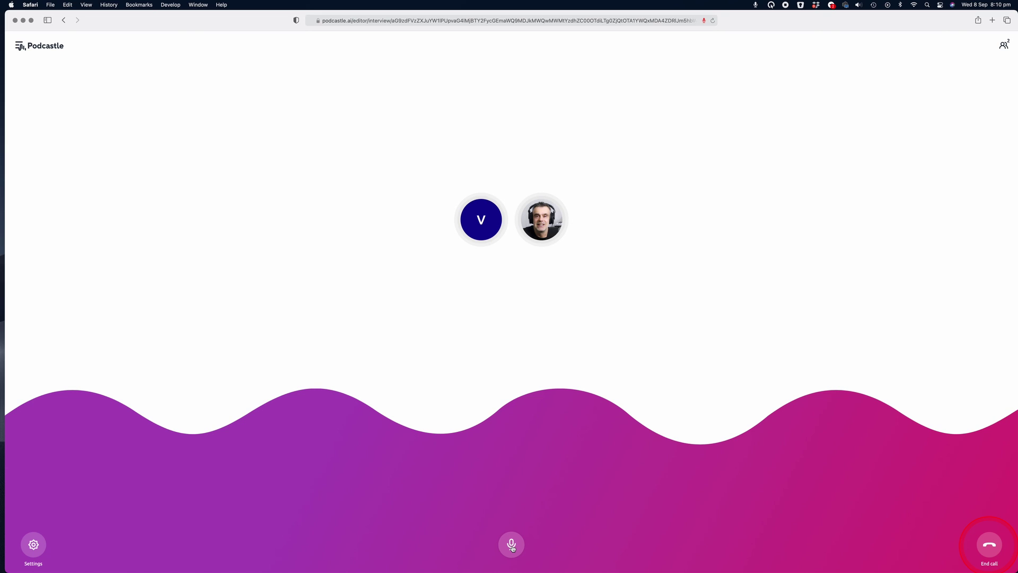
- Review the call's audio settings, keeping Built-in Microphone as the microphone input
{"action": "left_click", "coordinate": [34, 544]}
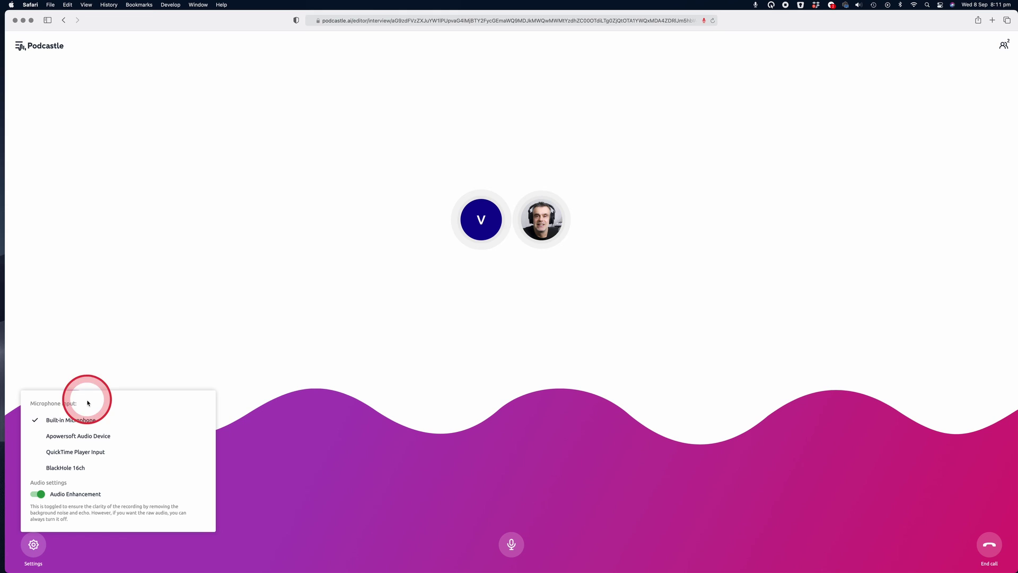
{"action": "left_click", "coordinate": [85, 443]}
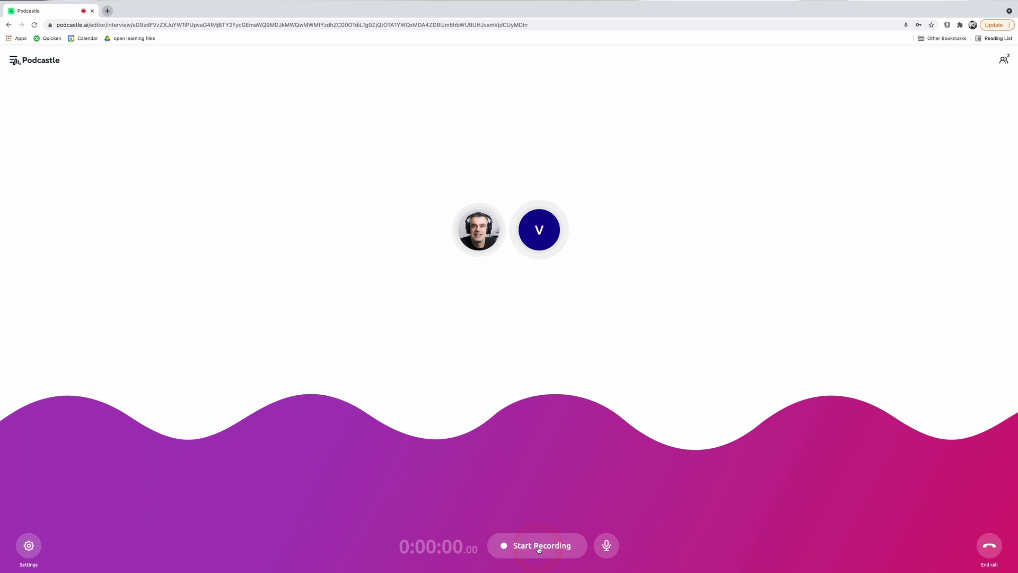
- Record a short stretch of the interview, then end the call
{"action": "left_click", "coordinate": [538, 546]}
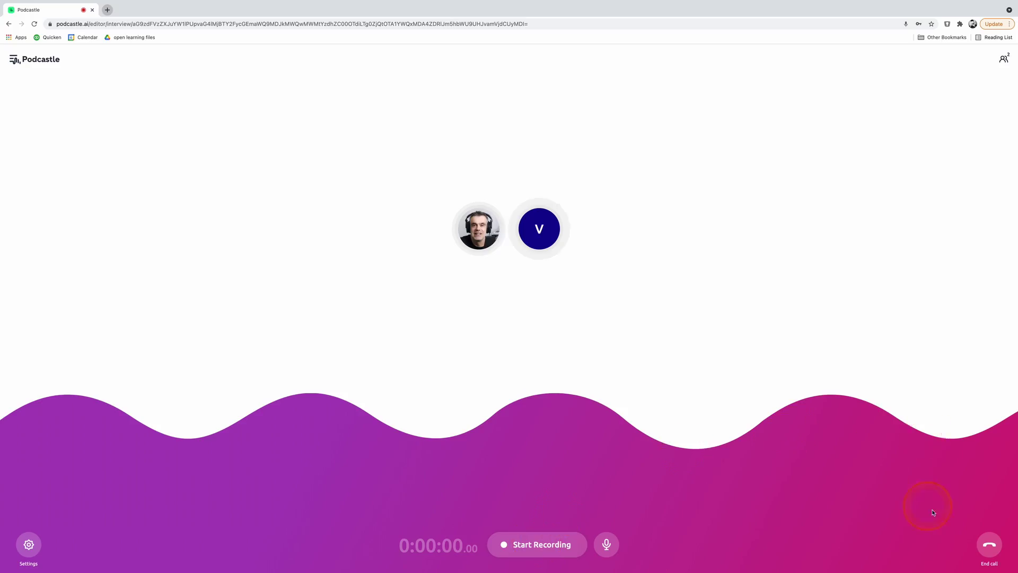
{"action": "left_click", "coordinate": [988, 548]}
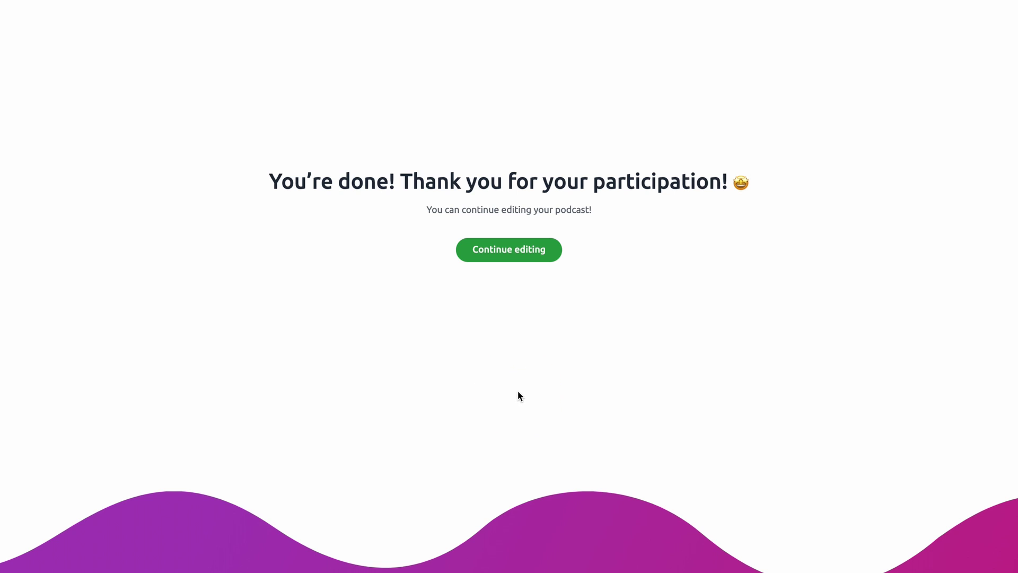
- Open the host and guest recordings in the editor, lowering Host volume to -20 and guest to -7
{"action": "left_click", "coordinate": [777, 291]}
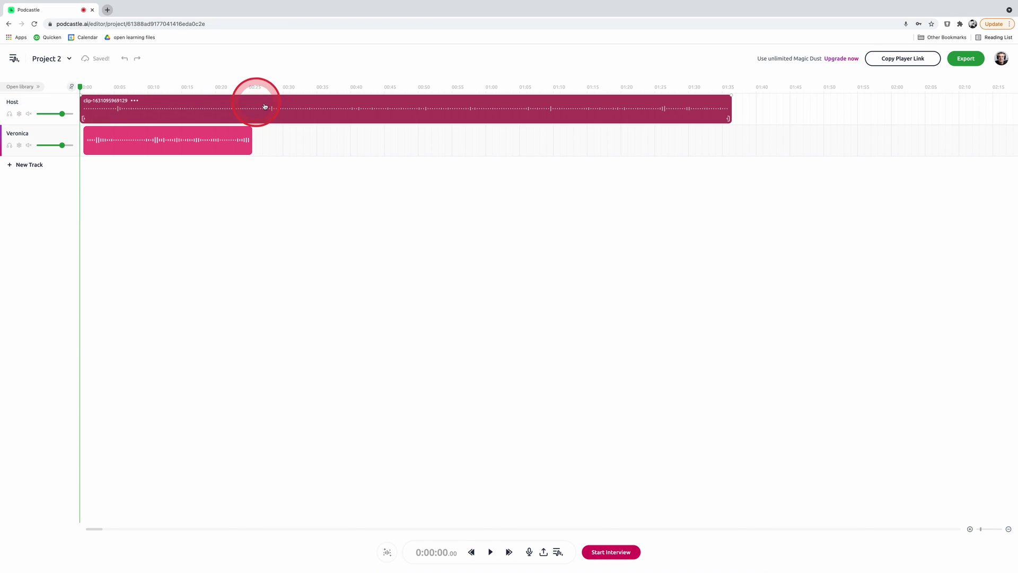
{"action": "left_click", "coordinate": [241, 144]}
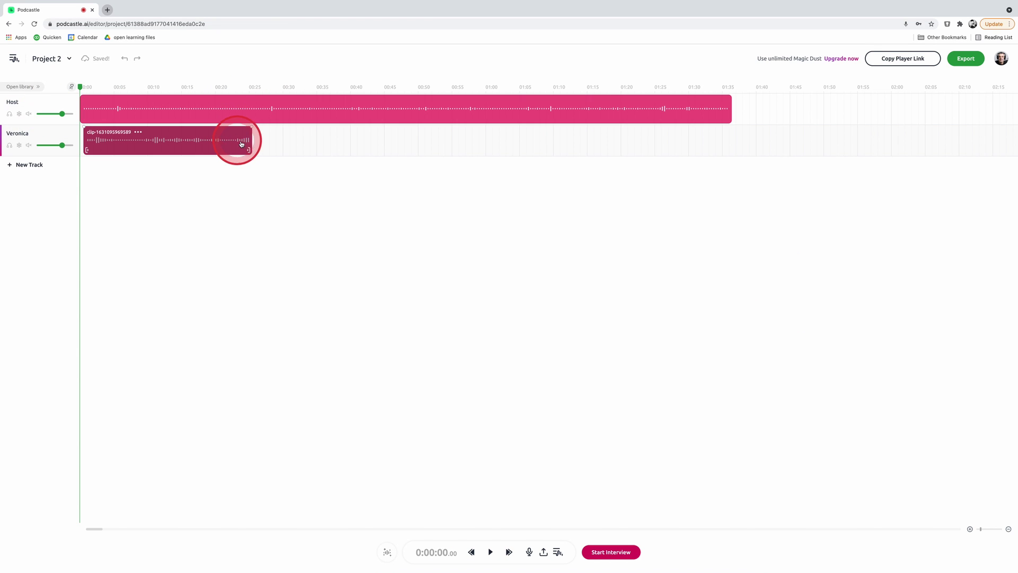
{"action": "left_click", "coordinate": [244, 102]}
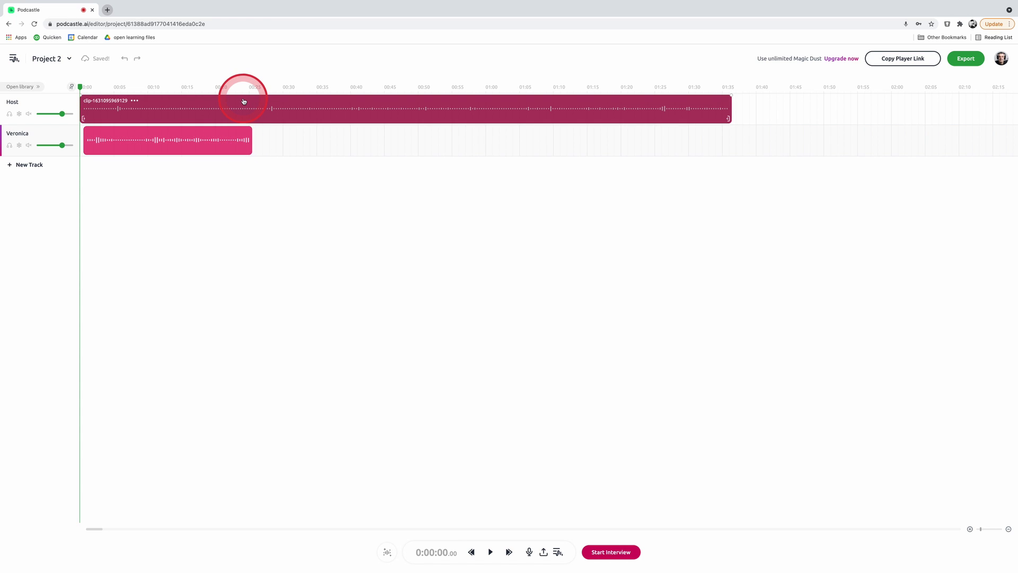
{"action": "left_click", "coordinate": [87, 99]}
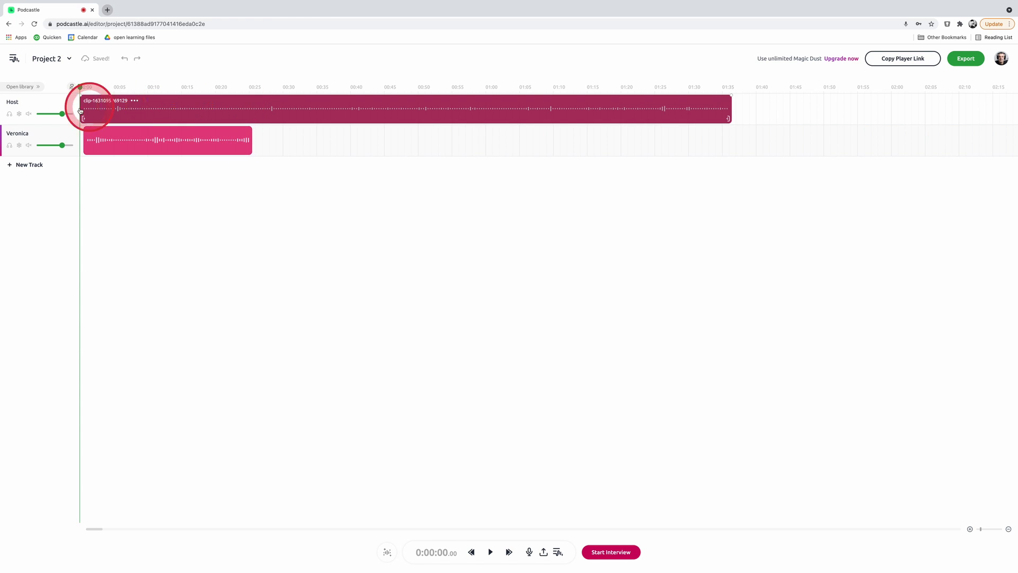
{"action": "left_click", "coordinate": [126, 115]}
{"action": "left_click", "coordinate": [128, 140]}
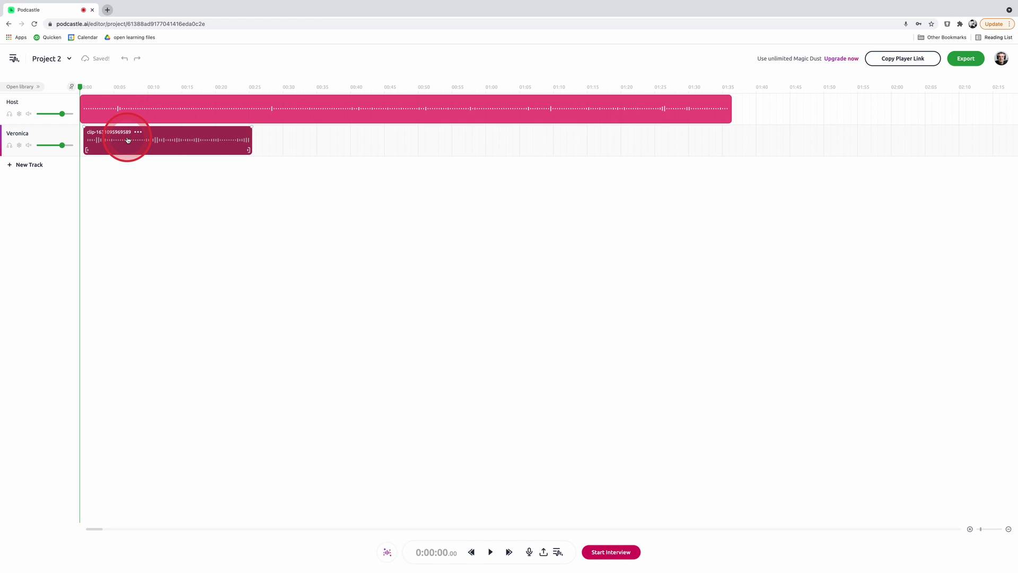
{"action": "left_click", "coordinate": [25, 115]}
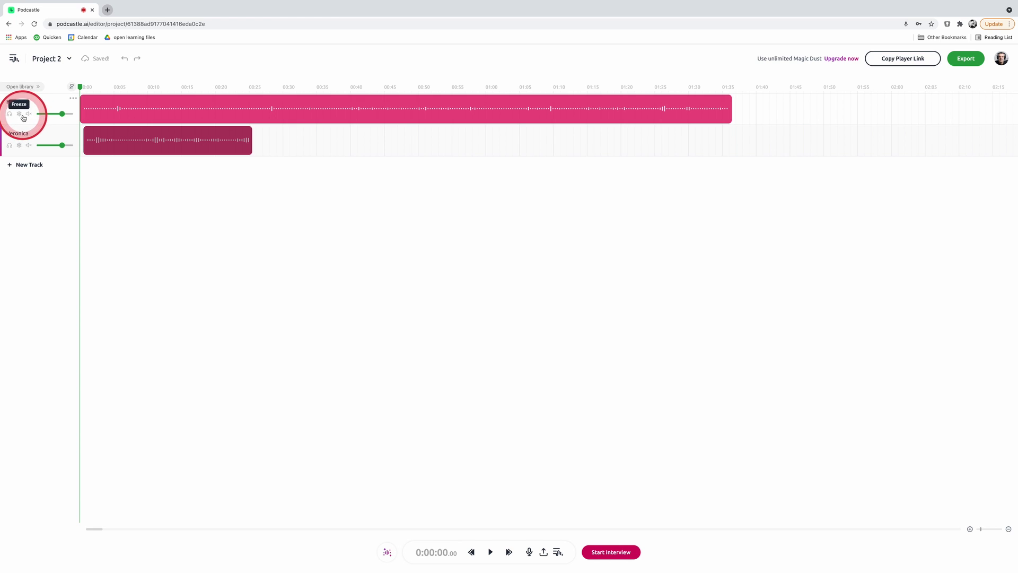
{"action": "left_click_drag", "start_coordinate": [61, 113], "coordinate": [61, 147]}
{"action": "left_click", "coordinate": [141, 142]}
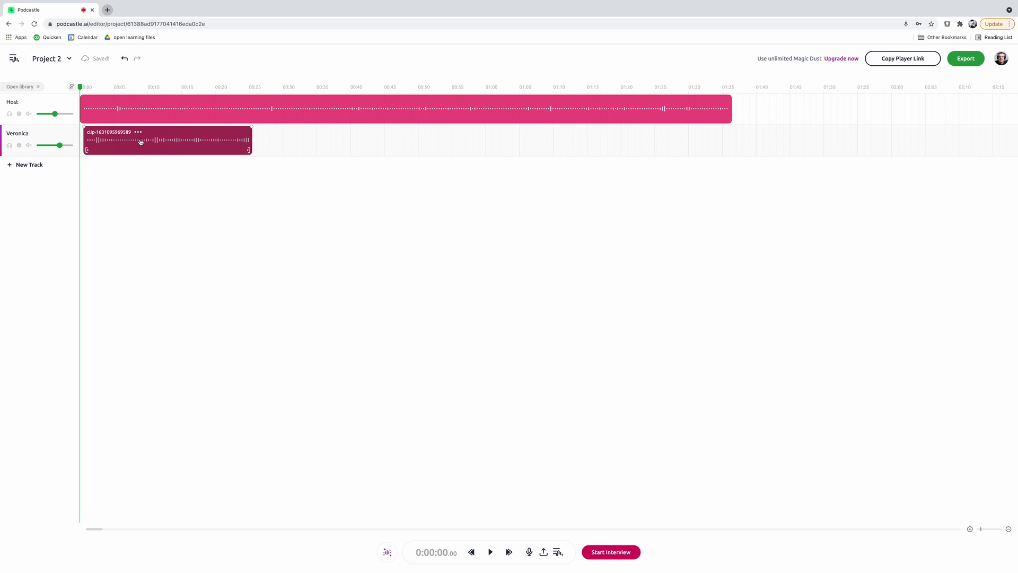
- Record a new non-interview take on Track 3, then shift the Host and guest clips later to about 0:35
{"action": "left_click", "coordinate": [530, 552]}
{"action": "left_click", "coordinate": [540, 490]}
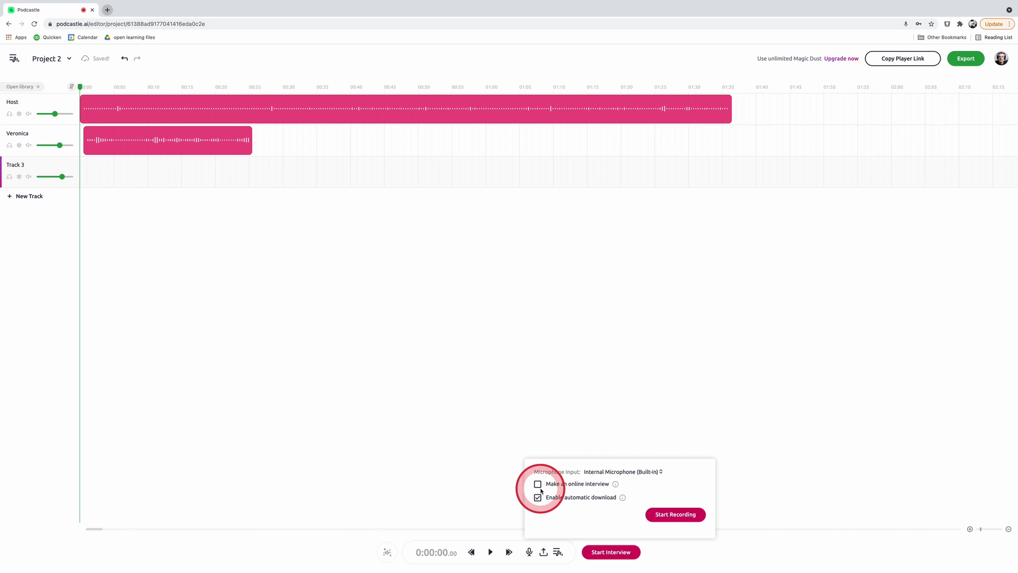
{"action": "left_click", "coordinate": [538, 496]}
{"action": "left_click", "coordinate": [677, 518]}
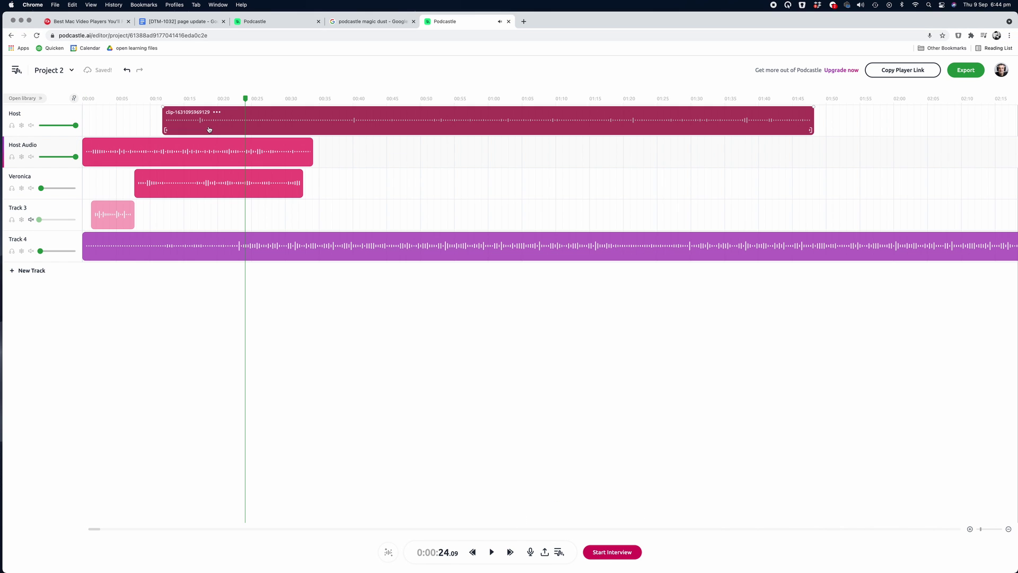
{"action": "left_click_drag", "start_coordinate": [191, 123], "coordinate": [344, 121]}
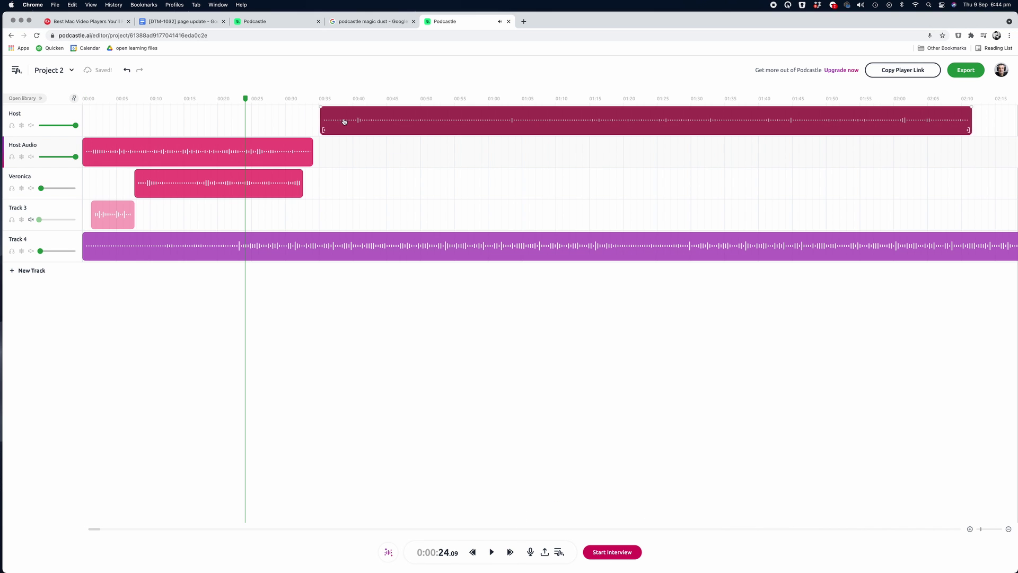
{"action": "left_click_drag", "start_coordinate": [180, 177], "coordinate": [365, 177]}
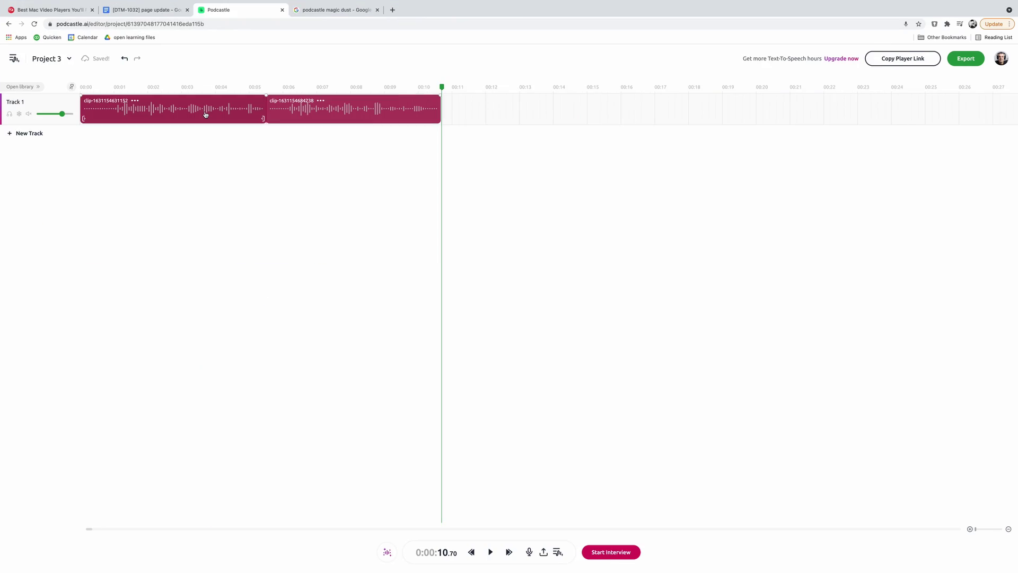
- Send the clip to the Text editor and transcribe it with one speaker
{"action": "right_click", "coordinate": [206, 114]}
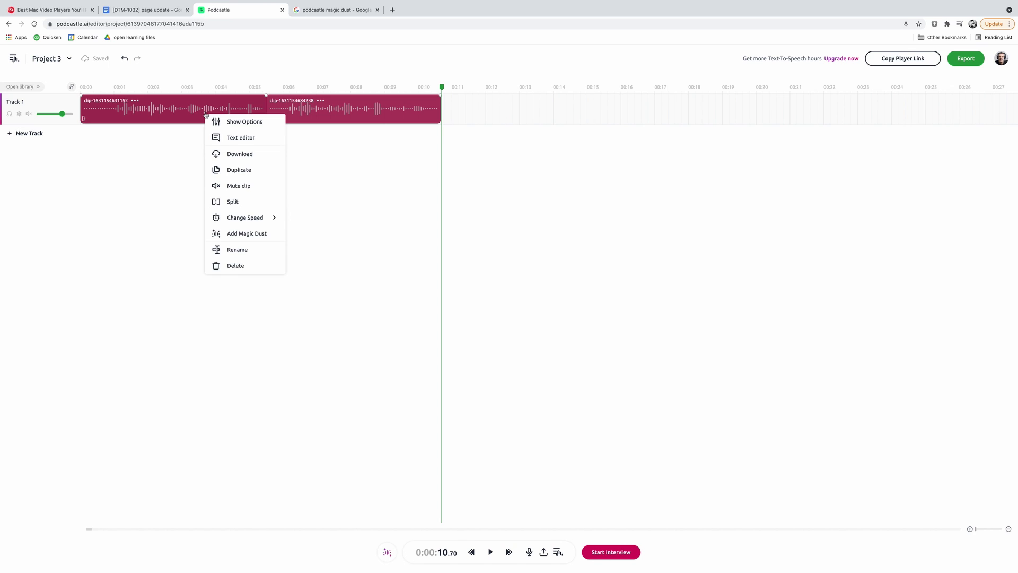
{"action": "left_click", "coordinate": [236, 137]}
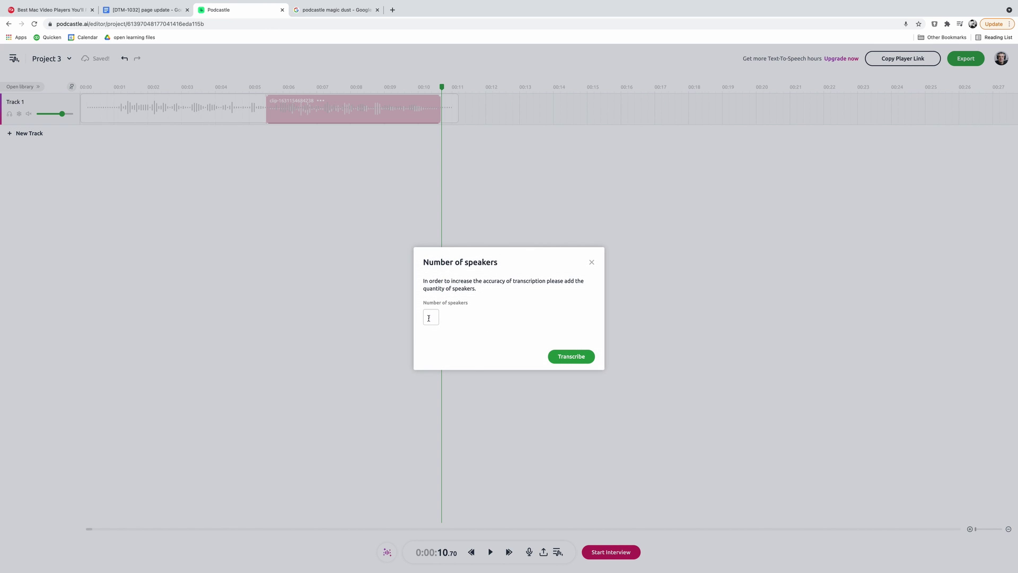
{"action": "left_click", "coordinate": [571, 356]}
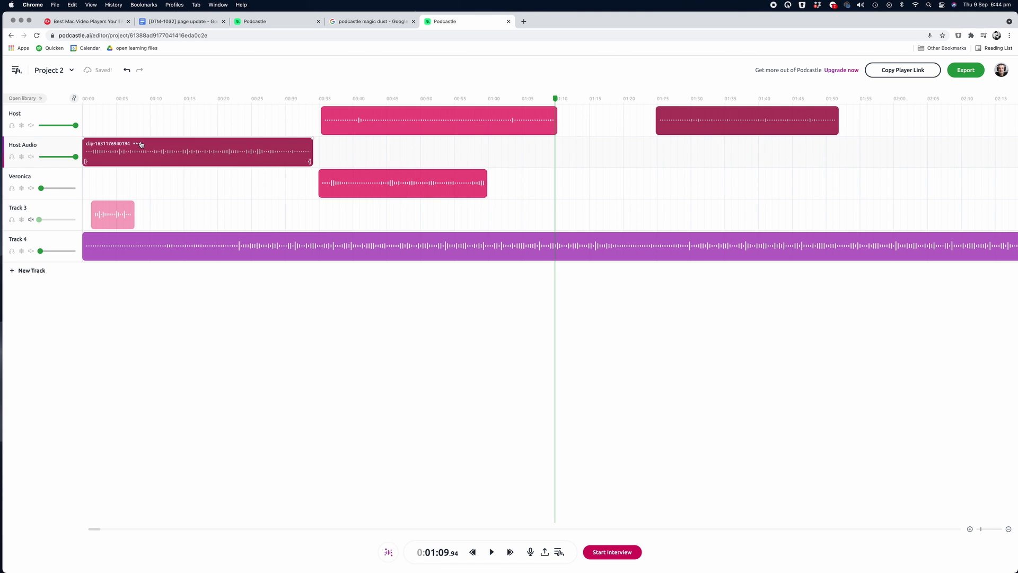
- Move the playhead to 00:00 and select the Host Audio clip
{"action": "left_click", "coordinate": [96, 94]}
{"action": "left_click", "coordinate": [177, 154]}
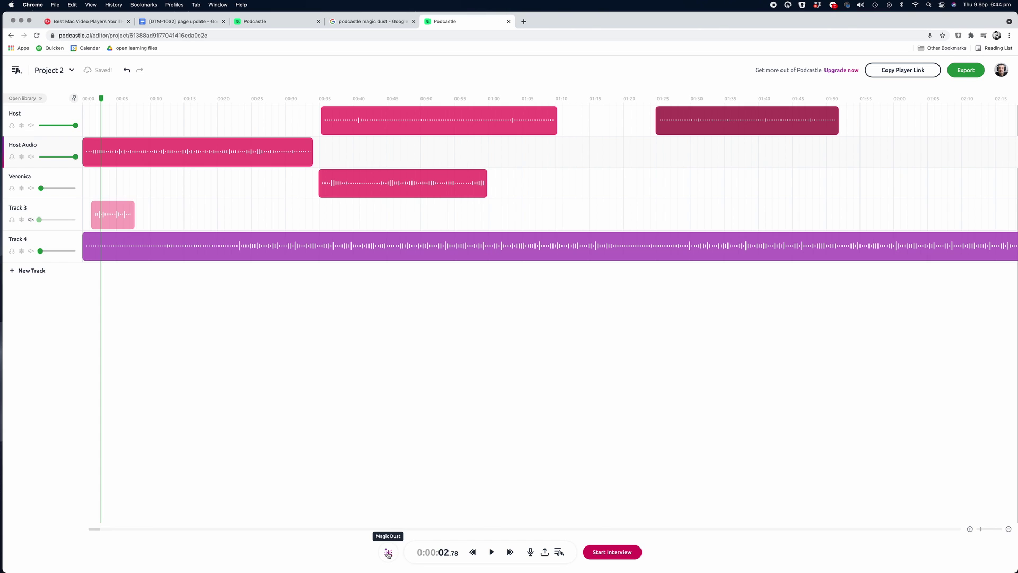
- Run Magic Dust on the whole project and on the Host Audio clip, then play from the start
{"action": "left_click", "coordinate": [388, 552]}
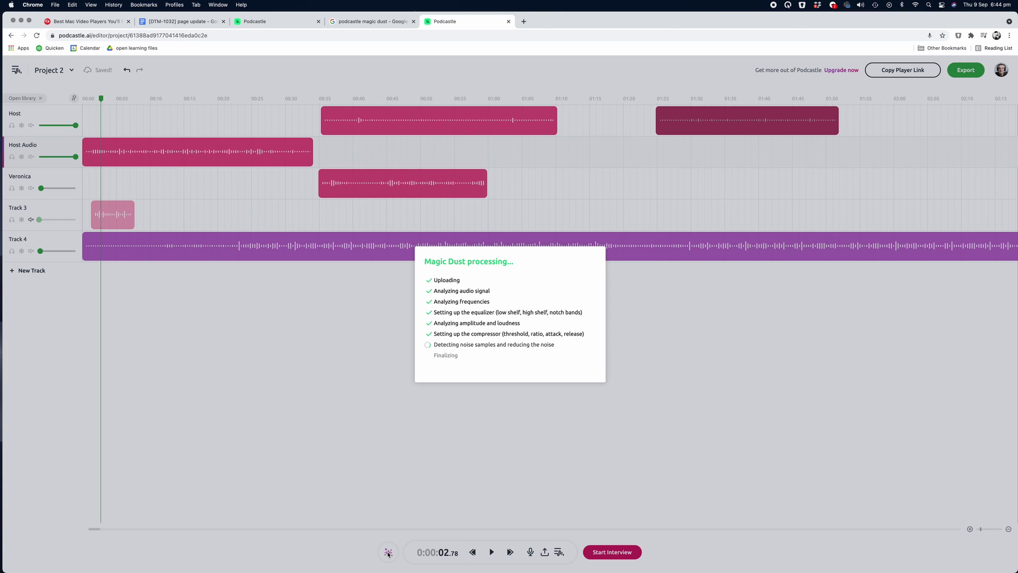
{"action": "right_click", "coordinate": [263, 156]}
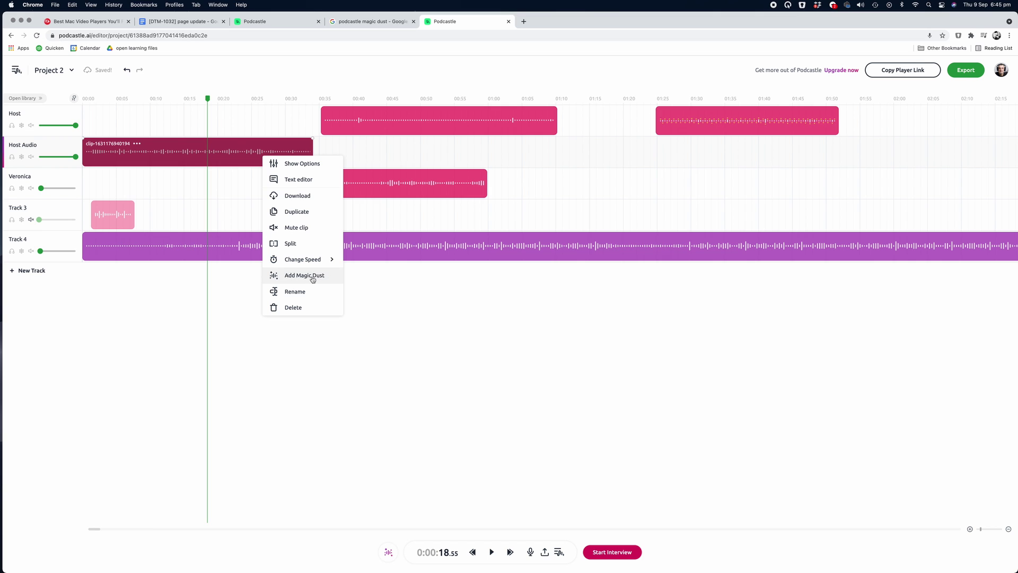
{"action": "left_click", "coordinate": [321, 280]}
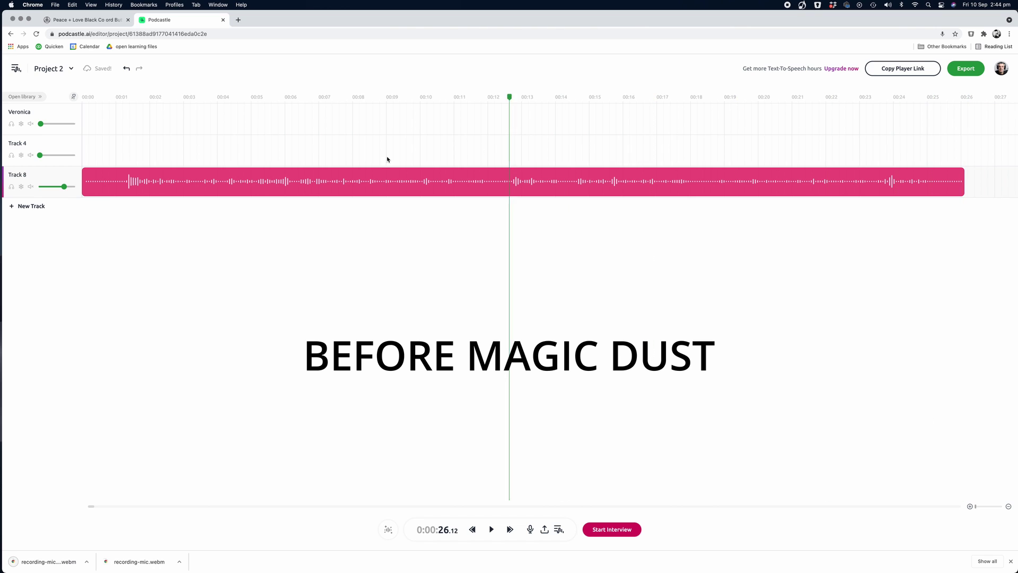
{"action": "left_click", "coordinate": [90, 250]}
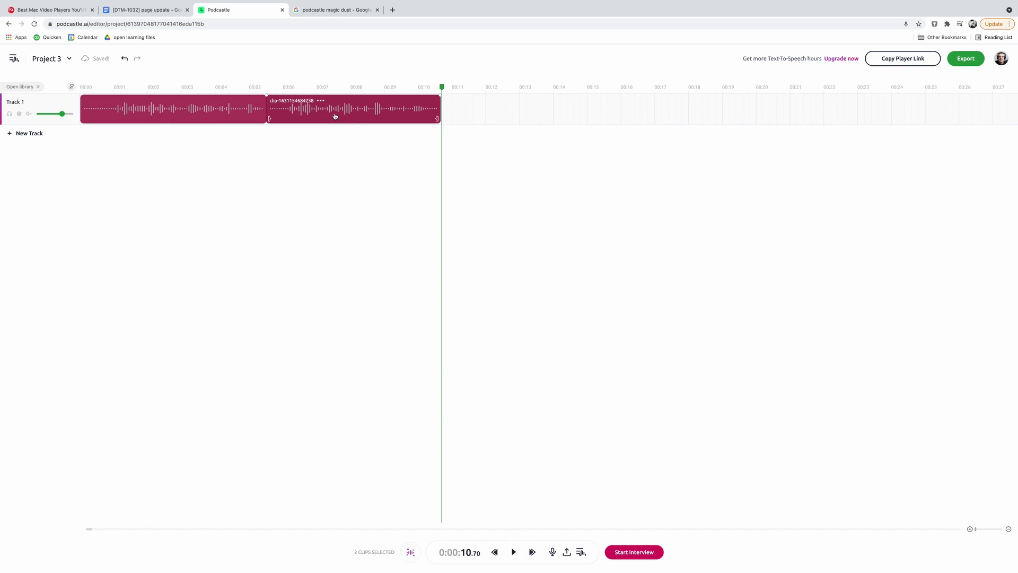
- Transcribe the first Project 3 clip in the Text editor with one speaker
{"action": "left_click", "coordinate": [336, 115]}
{"action": "right_click", "coordinate": [340, 114]}
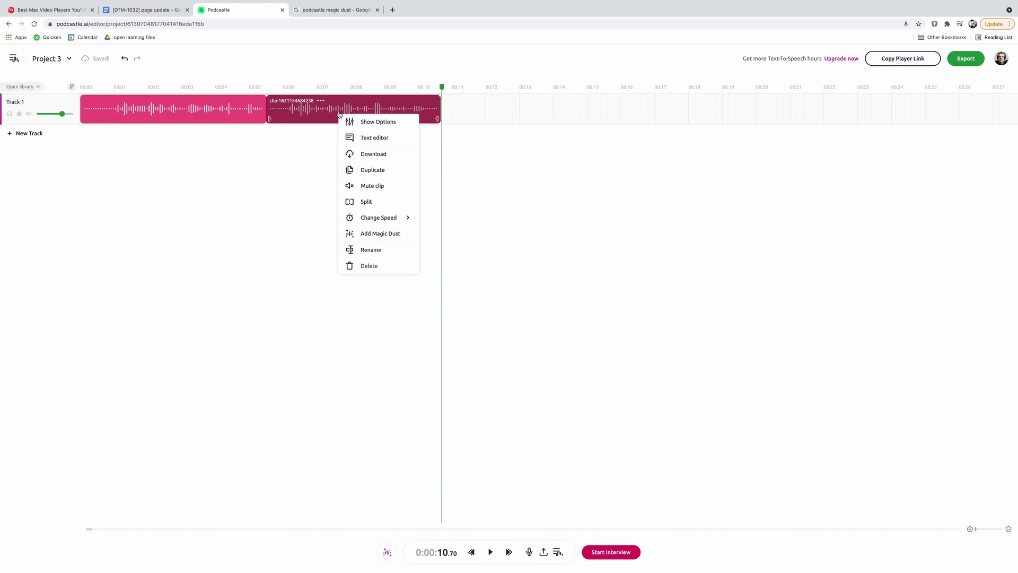
{"action": "left_click", "coordinate": [204, 114]}
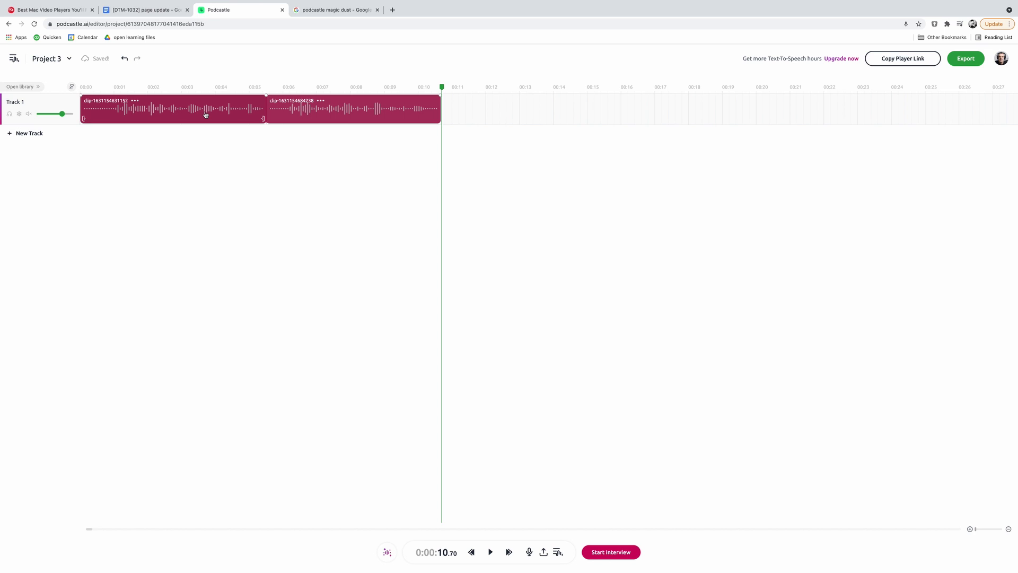
{"action": "right_click", "coordinate": [206, 114]}
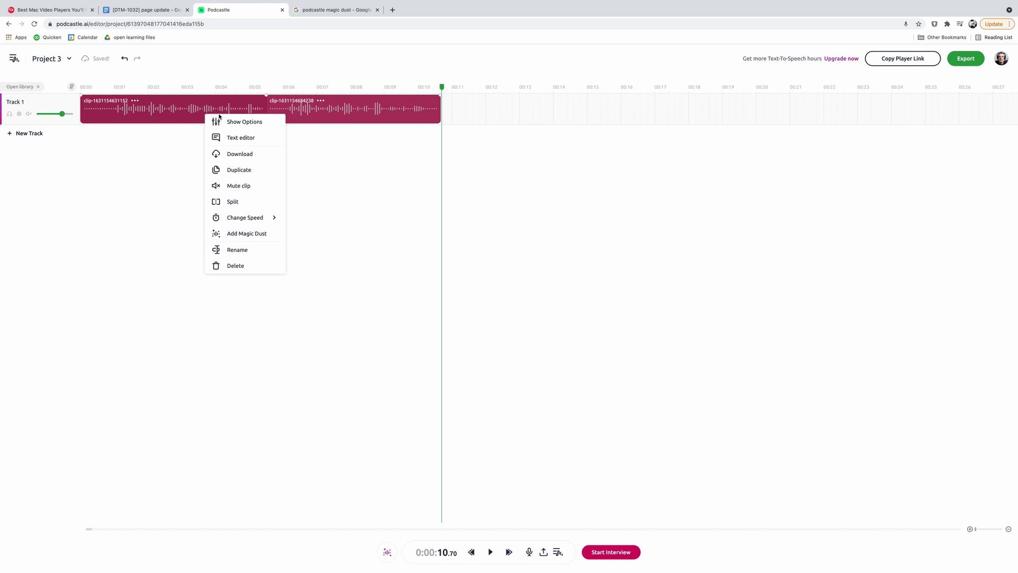
{"action": "left_click", "coordinate": [236, 138]}
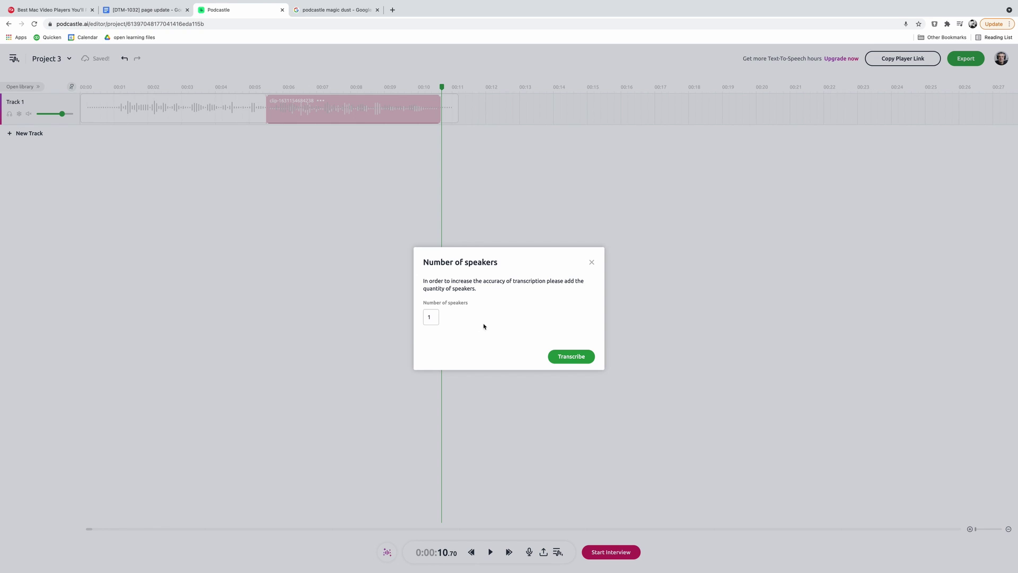
{"action": "left_click", "coordinate": [585, 359]}
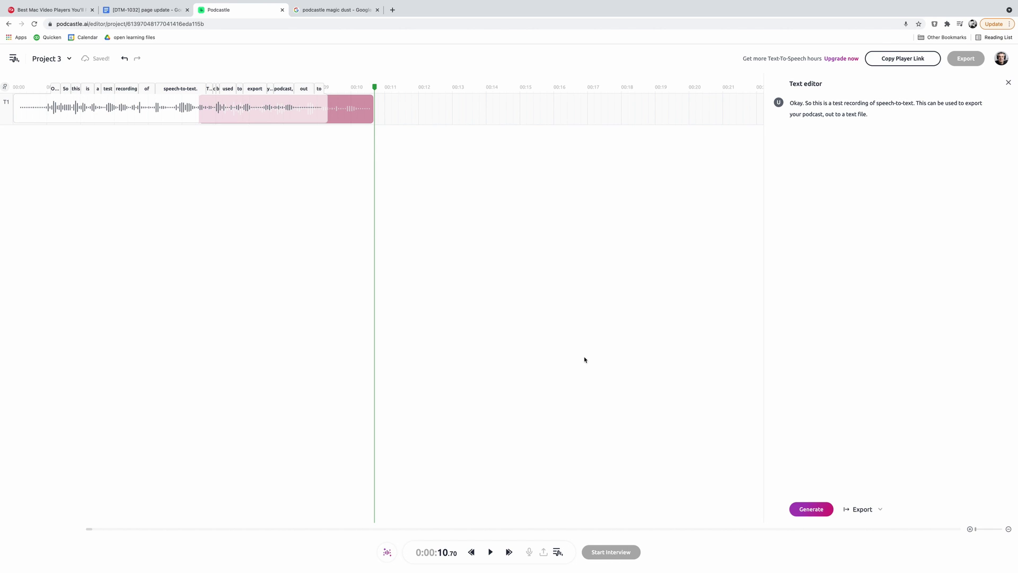
- Export the transcript as a .pdf file from the Export dropdown
{"action": "left_click", "coordinate": [862, 509]}
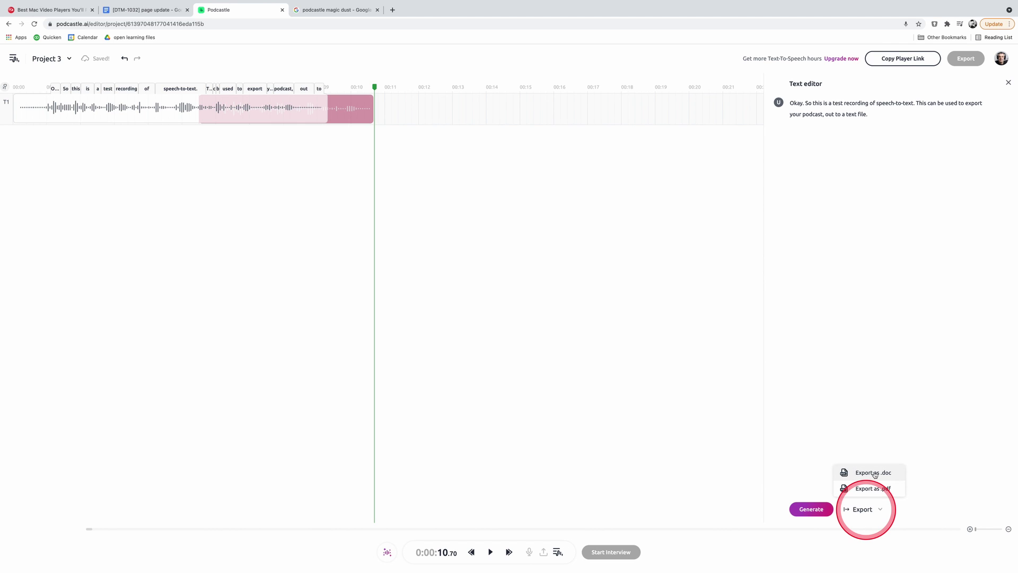
{"action": "left_click", "coordinate": [875, 490]}
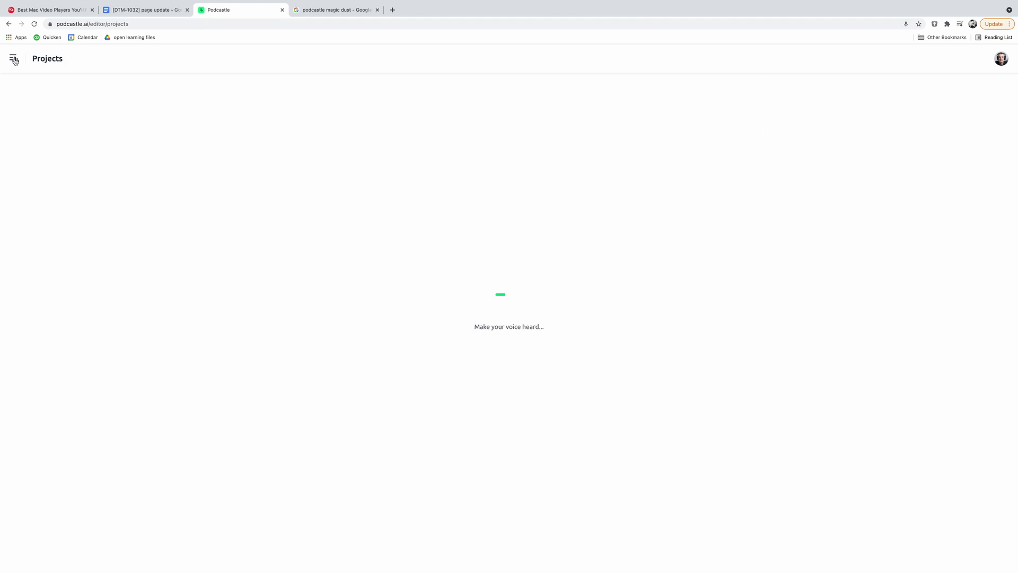
- Edit Project 3, select both Track 1 clips, and launch Text to podcast
{"action": "left_click", "coordinate": [158, 143]}
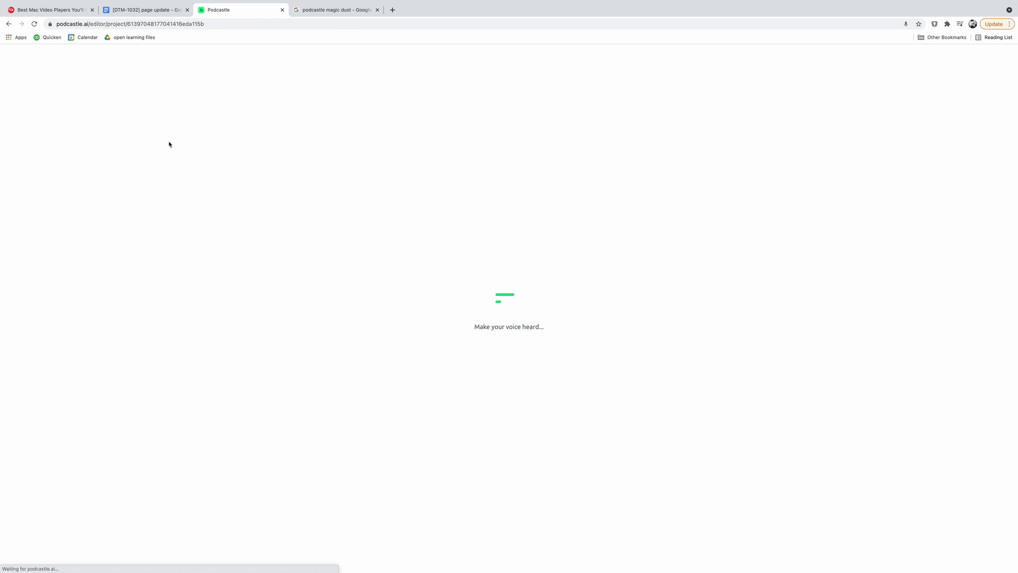
{"action": "left_click_drag", "start_coordinate": [182, 102], "coordinate": [164, 122]}
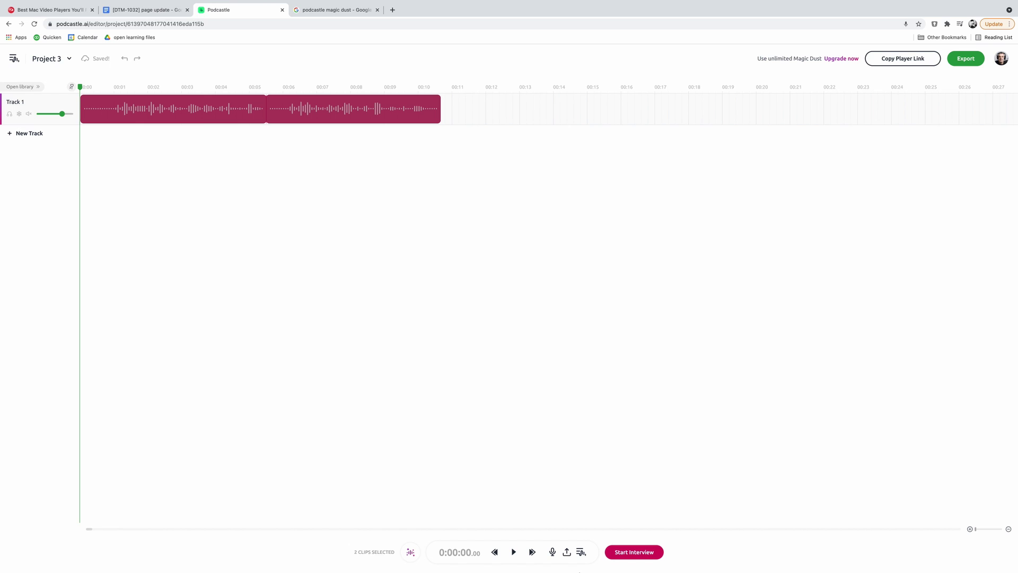
{"action": "left_click", "coordinate": [581, 552]}
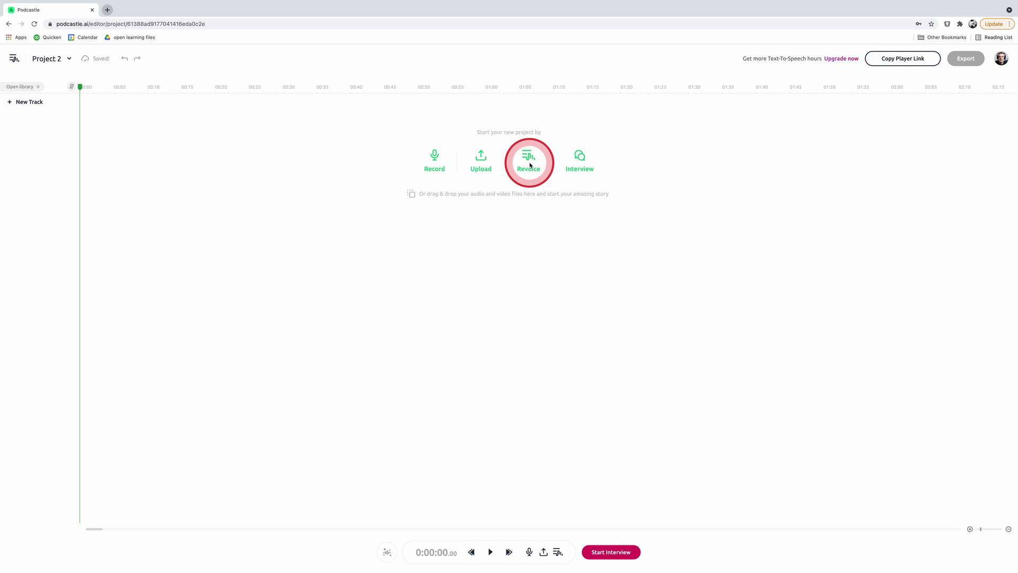
- In a new Text to podcast project, generate speech for the Touch Technology Review welcome line
{"action": "left_click", "coordinate": [37, 85]}
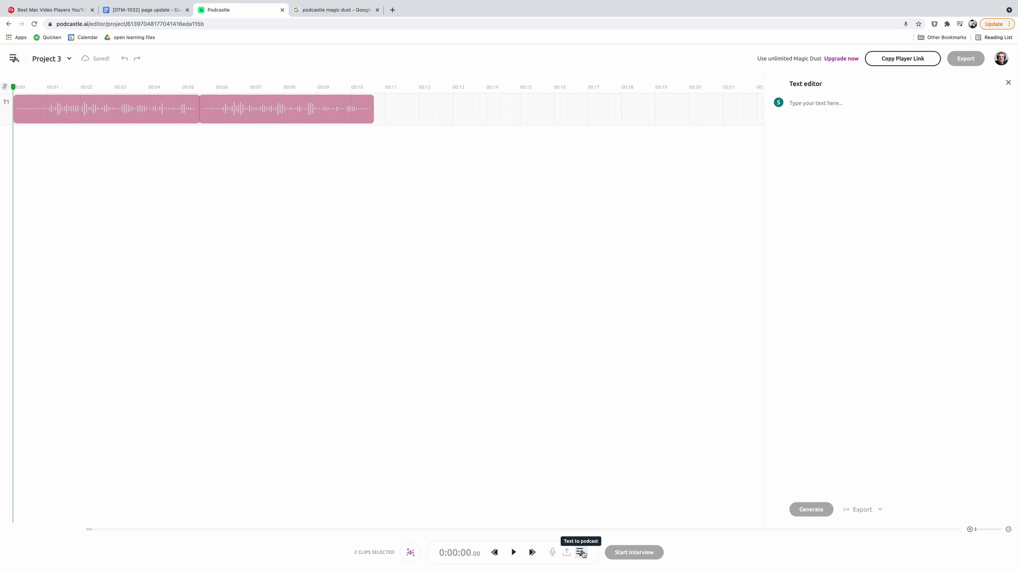
{"action": "left_click", "coordinate": [581, 552]}
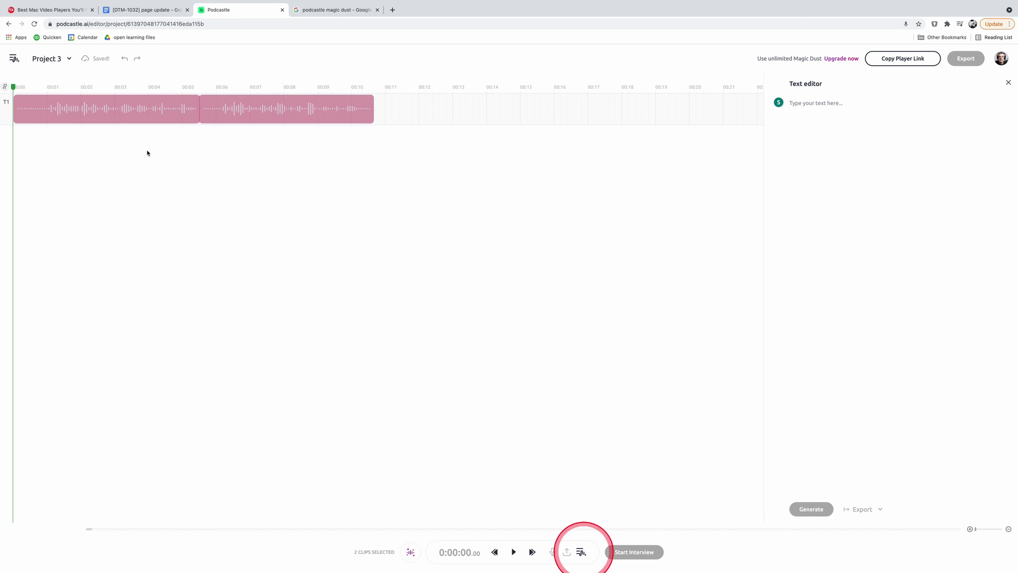
{"action": "left_click", "coordinate": [792, 105]}
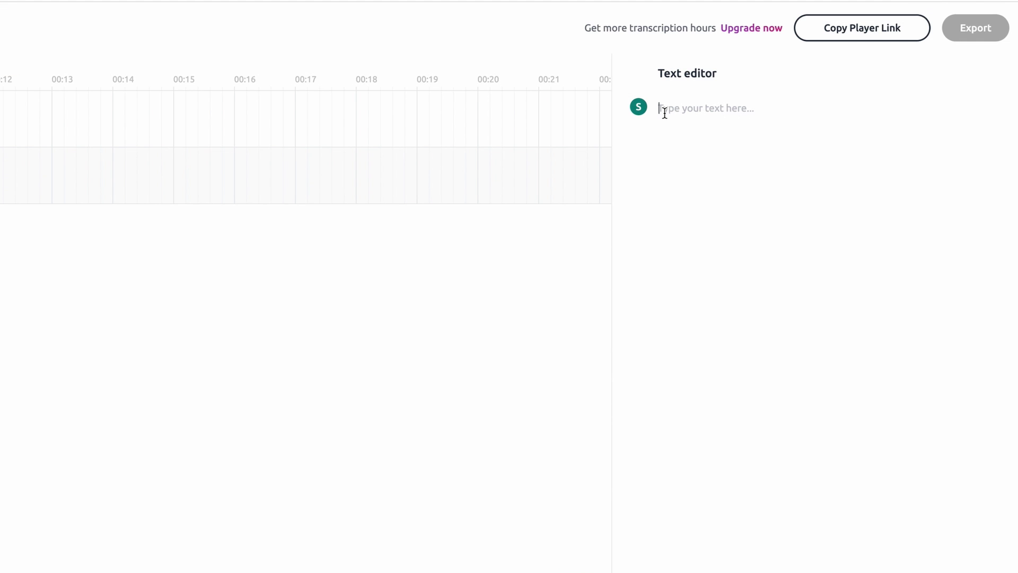
{"action": "type", "text": "Hello and welcome t"}
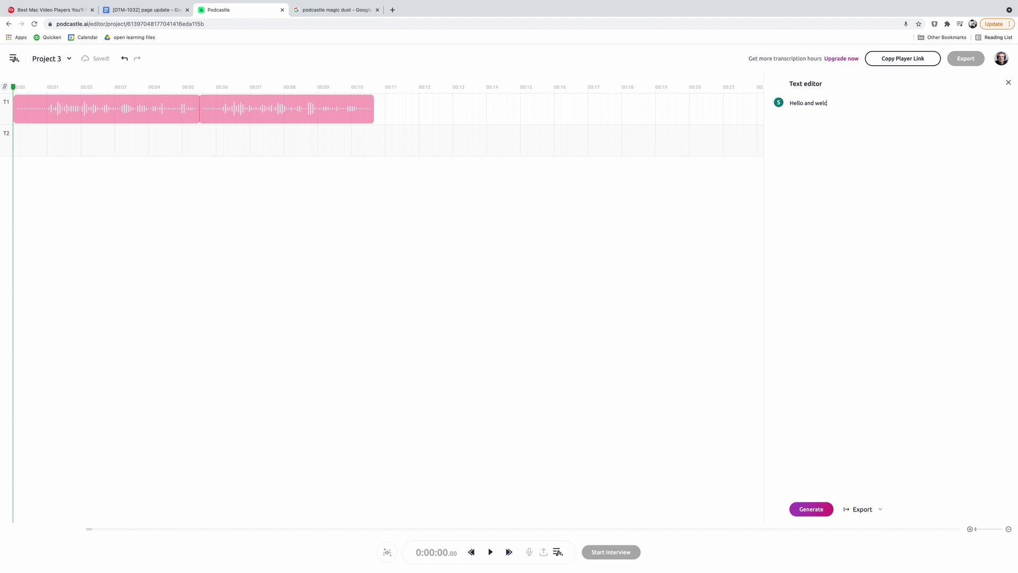
{"action": "type", "text": " Touch Technology Review Podcast."}
{"action": "left_click", "coordinate": [808, 509]}
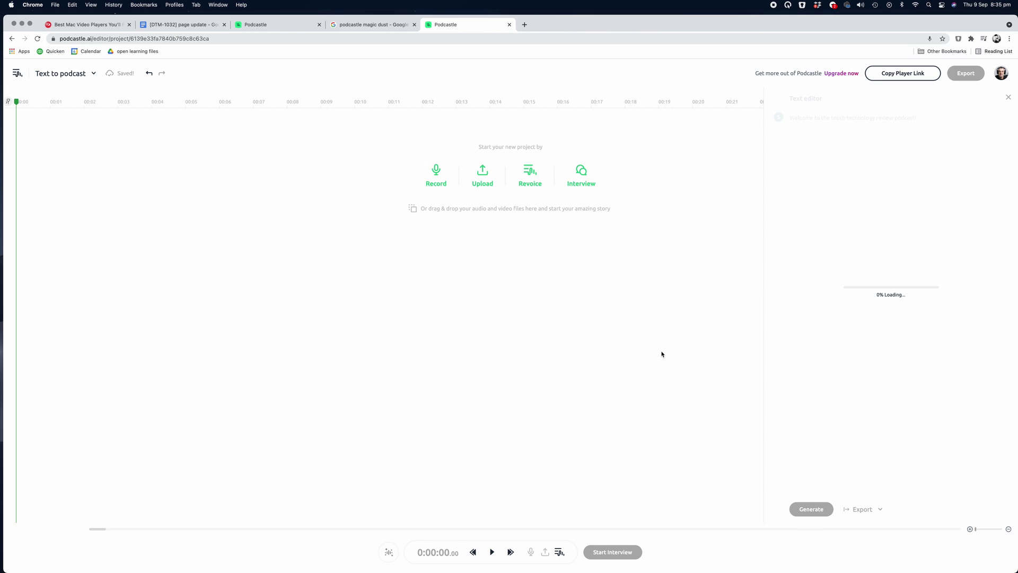
- Play the generated welcome clip, then show the narrator voice list
{"action": "left_click", "coordinate": [492, 552]}
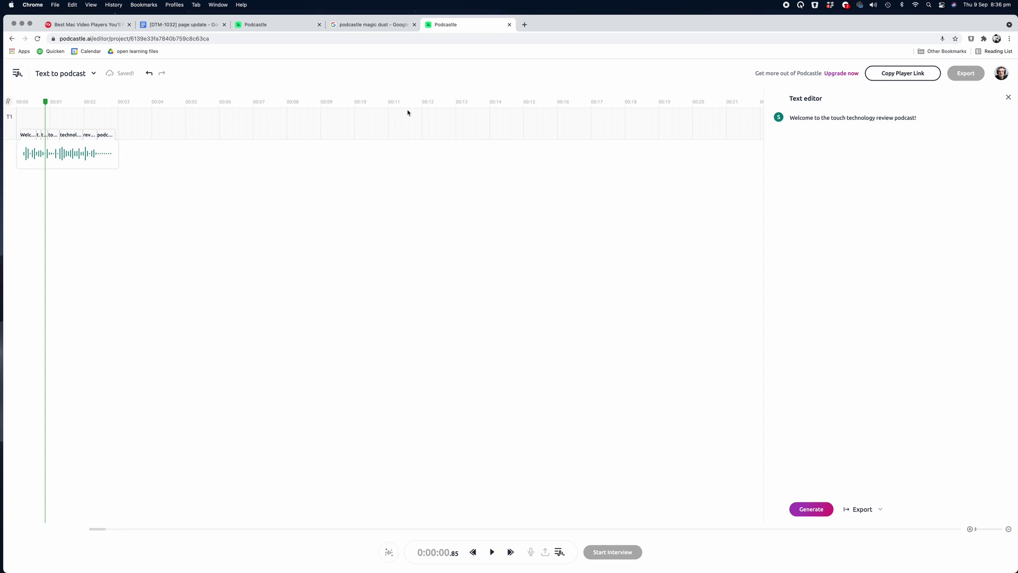
{"action": "left_click", "coordinate": [778, 117]}
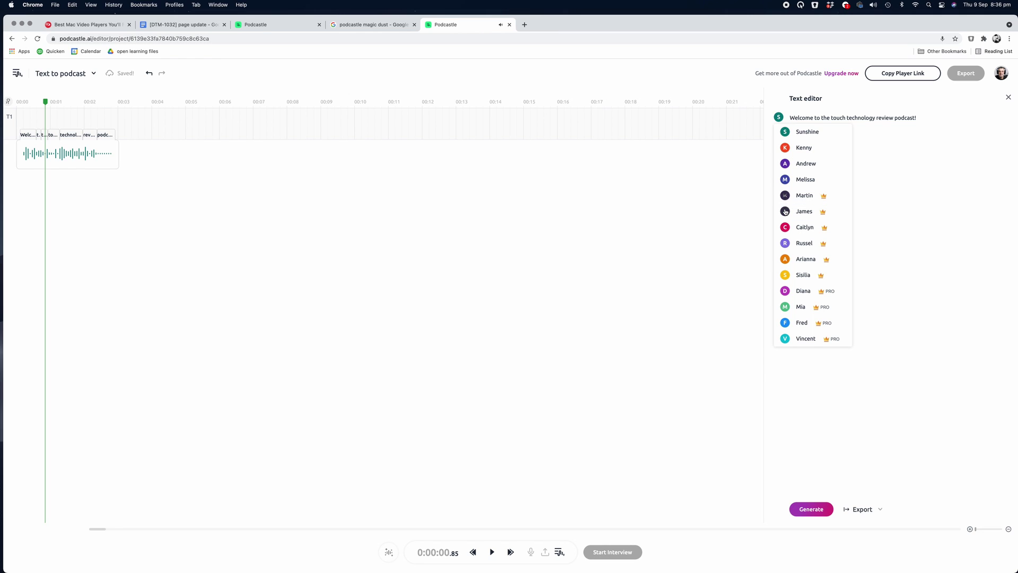
- Preview James, Russel, Mia, Vincent and Andrew, regenerate with Andrew, and rewind to 00:00
{"action": "left_click", "coordinate": [786, 212]}
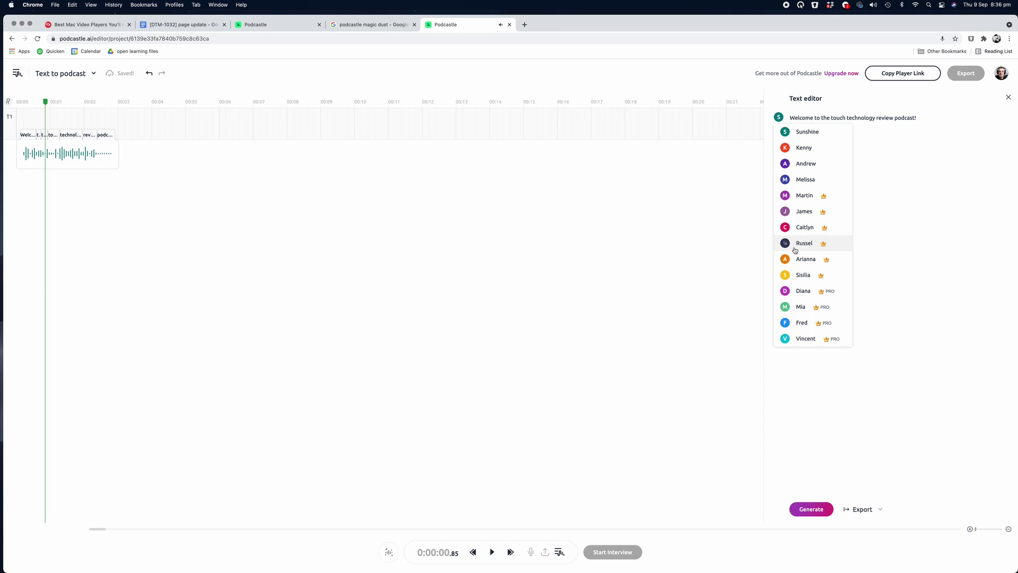
{"action": "left_click", "coordinate": [785, 244]}
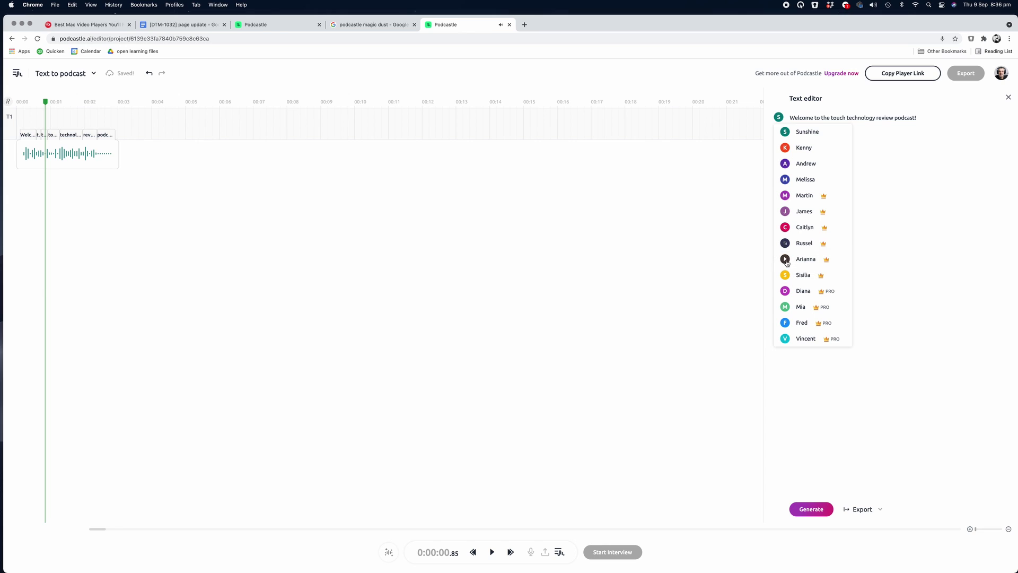
{"action": "left_click", "coordinate": [786, 307]}
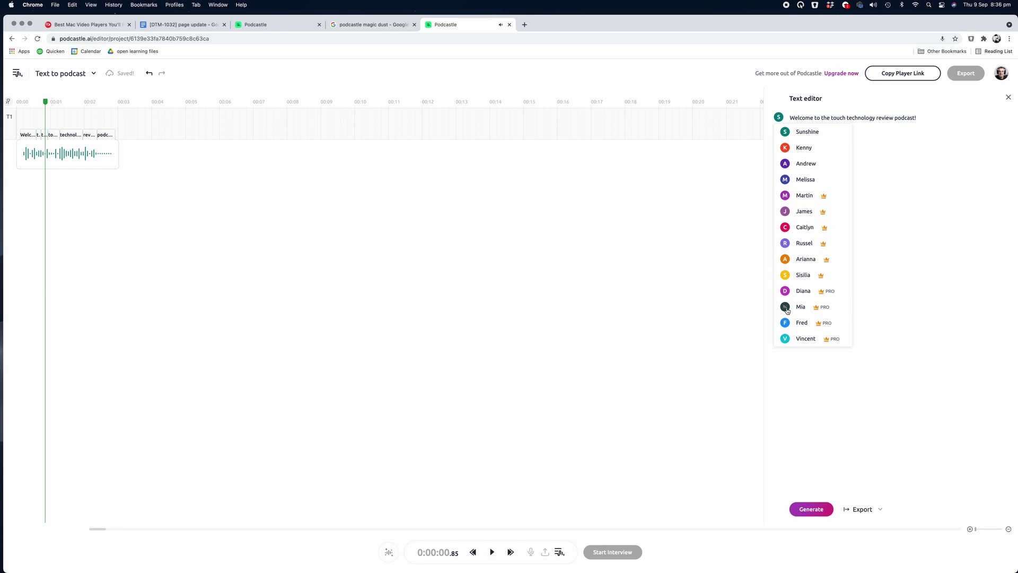
{"action": "left_click", "coordinate": [785, 339]}
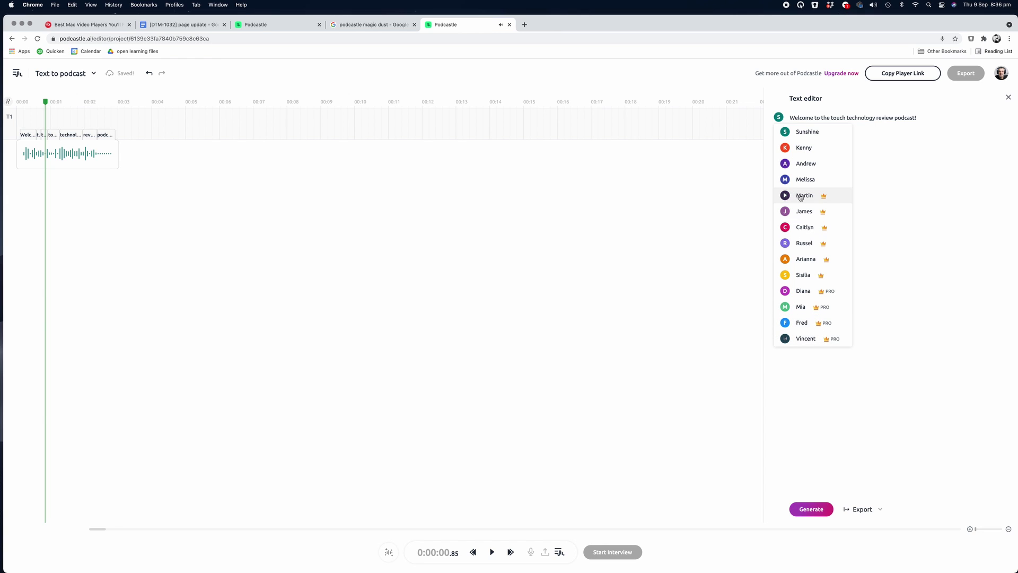
{"action": "left_click", "coordinate": [786, 164]}
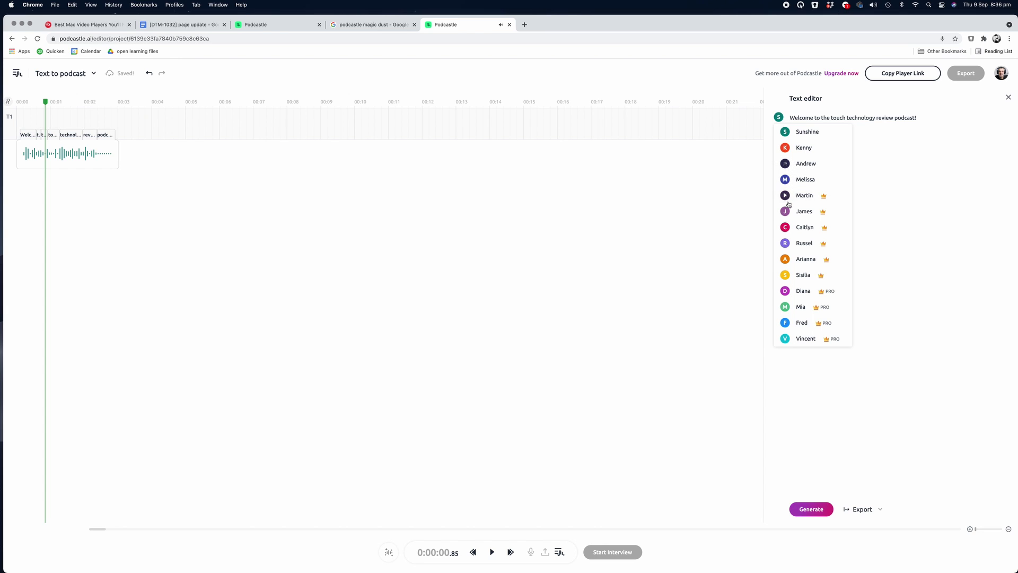
{"action": "left_click", "coordinate": [814, 511]}
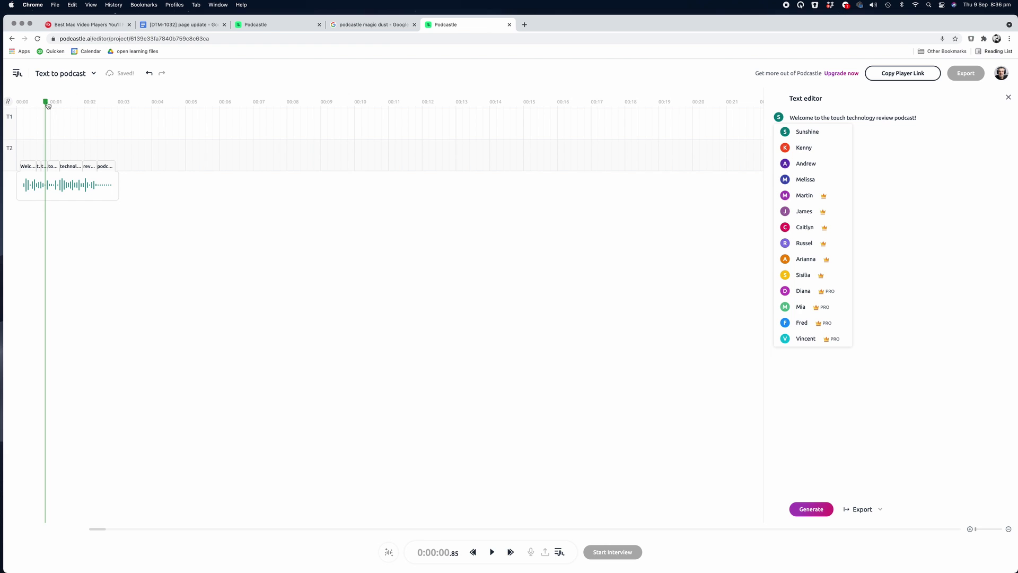
{"action": "left_click_drag", "start_coordinate": [47, 105], "coordinate": [9, 107]}
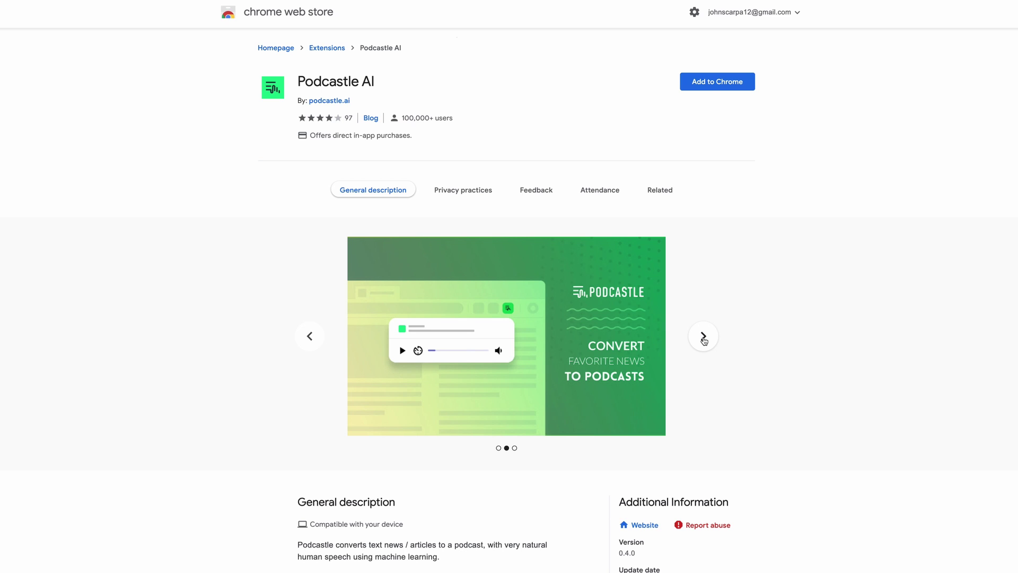
- Cycle the Podcastle AI listing carousel to the promo video slide and play it
{"action": "left_click", "coordinate": [704, 340]}
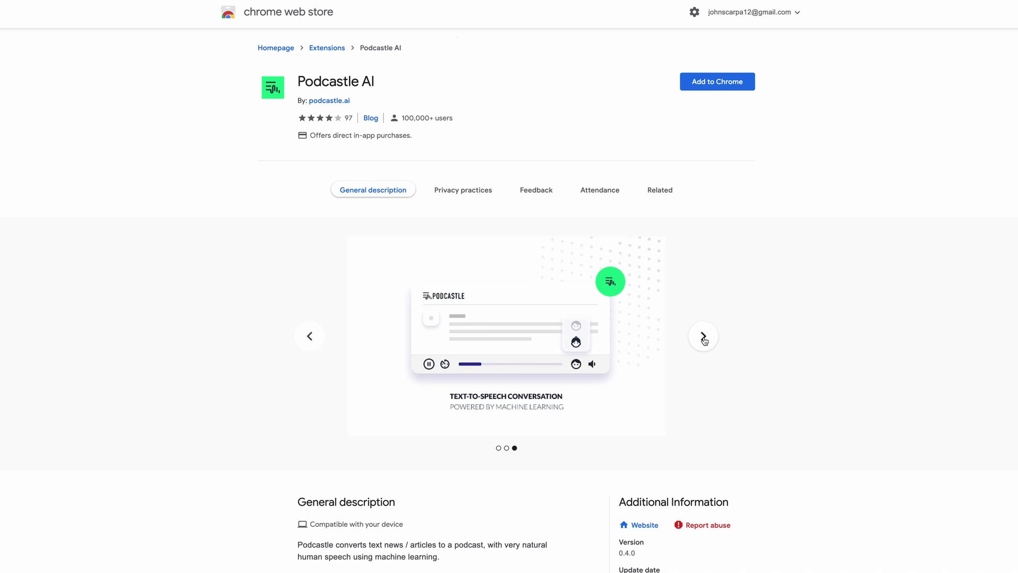
{"action": "left_click", "coordinate": [704, 340]}
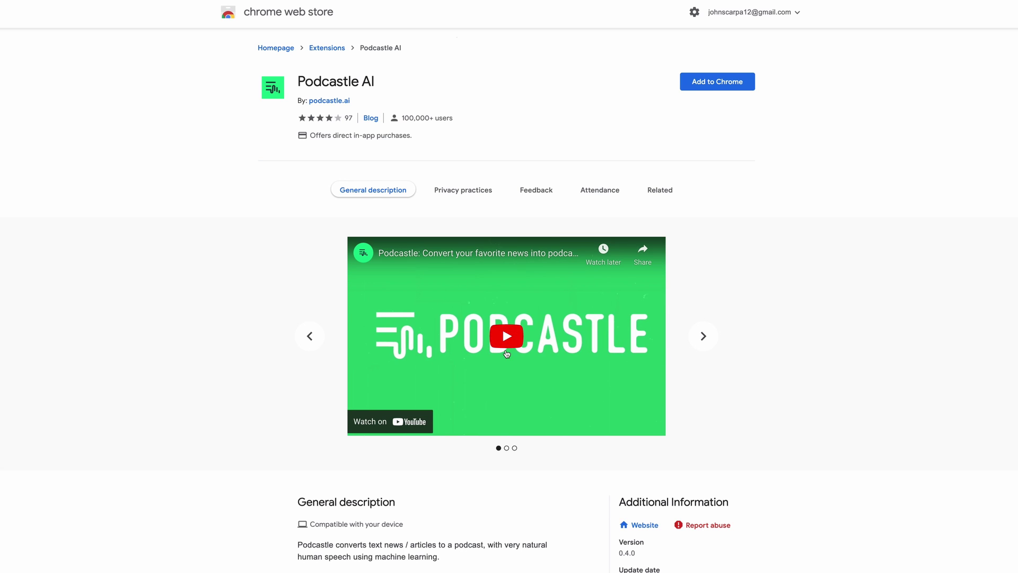
{"action": "left_click", "coordinate": [501, 340]}
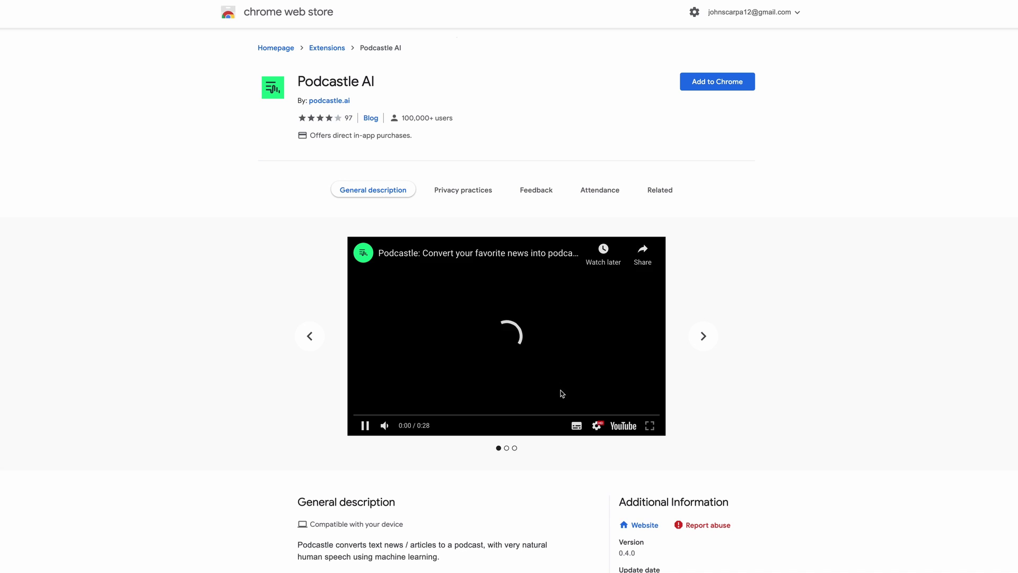